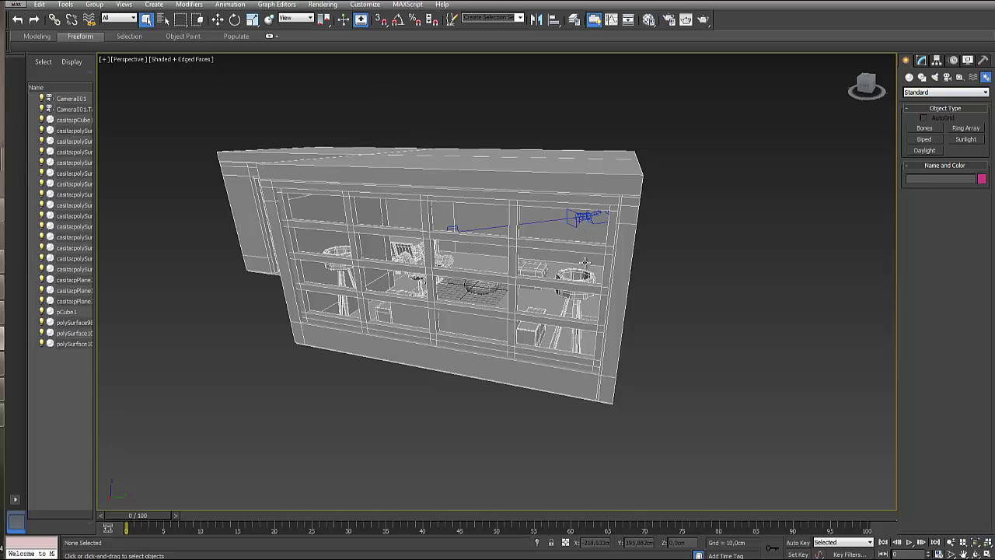
Examine the house model from outside and the living room interior through the scene camera
middle_click_drag(682, 259, 575, 238, "alt")
key("c")
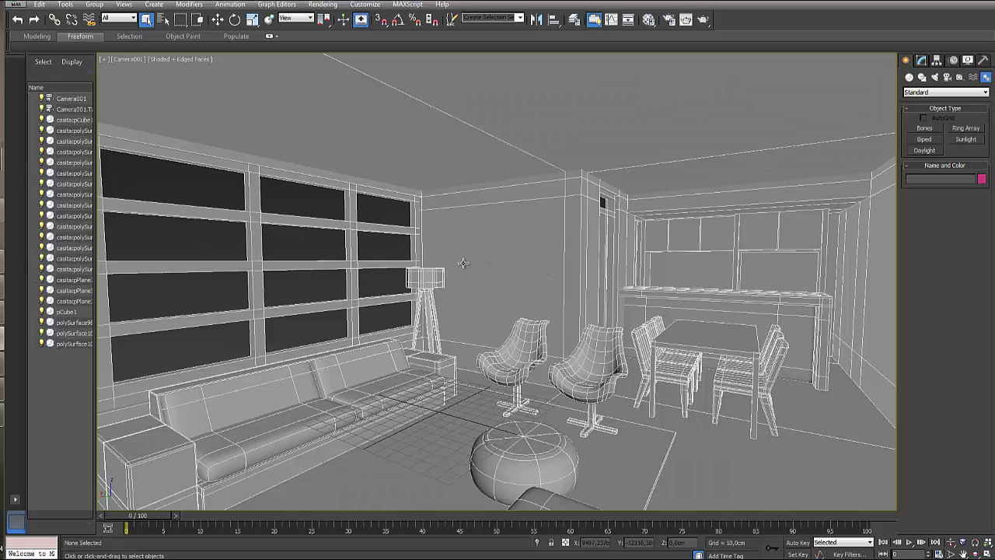
key("p")
scroll(474, 266, "down", 10)
middle_click_drag(466, 273, 616, 293, "alt")
scroll(582, 281, "down", 3)
scroll(656, 360, "up", 5)
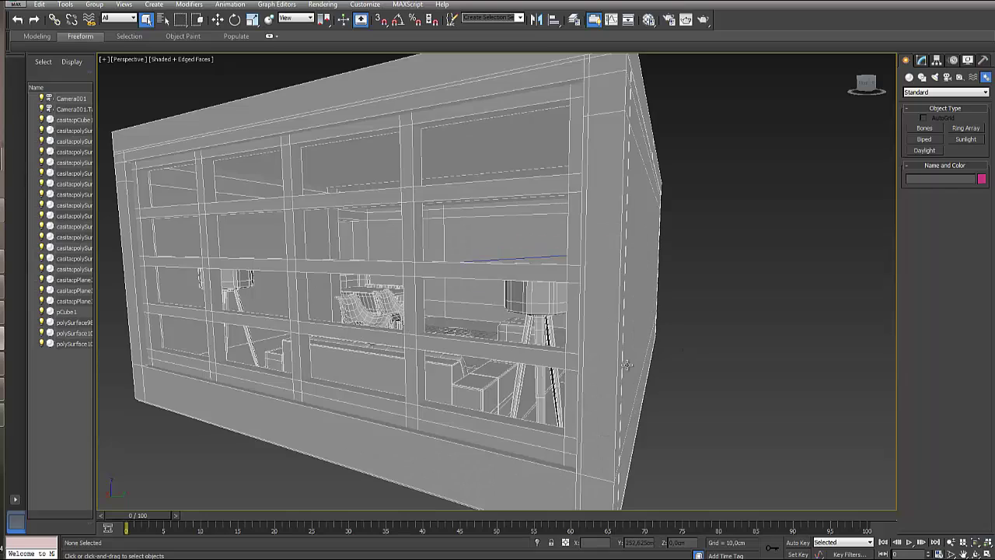
scroll(609, 339, "down", 2)
mouse_move(609, 340)
middle_mouse_down("alt")
mouse_move(593, 335)
mouse_move(599, 347)
mouse_move(616, 335)
middle_mouse_up("alt")
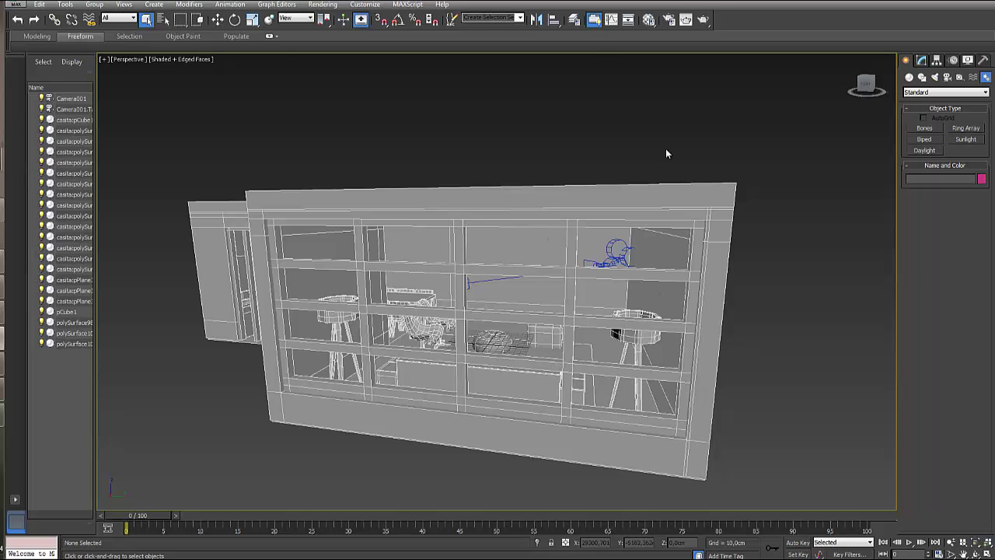
left_click(323, 5)
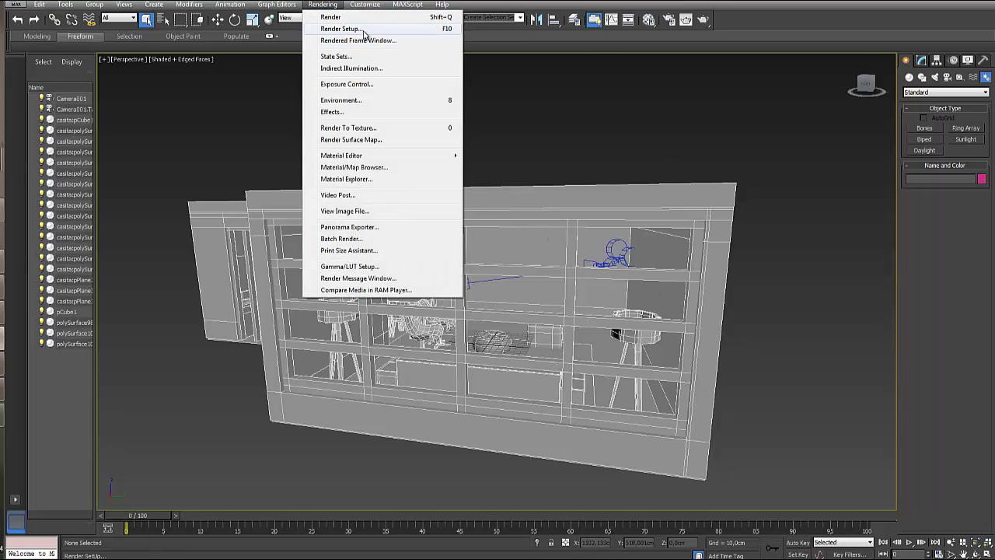
left_click(640, 166)
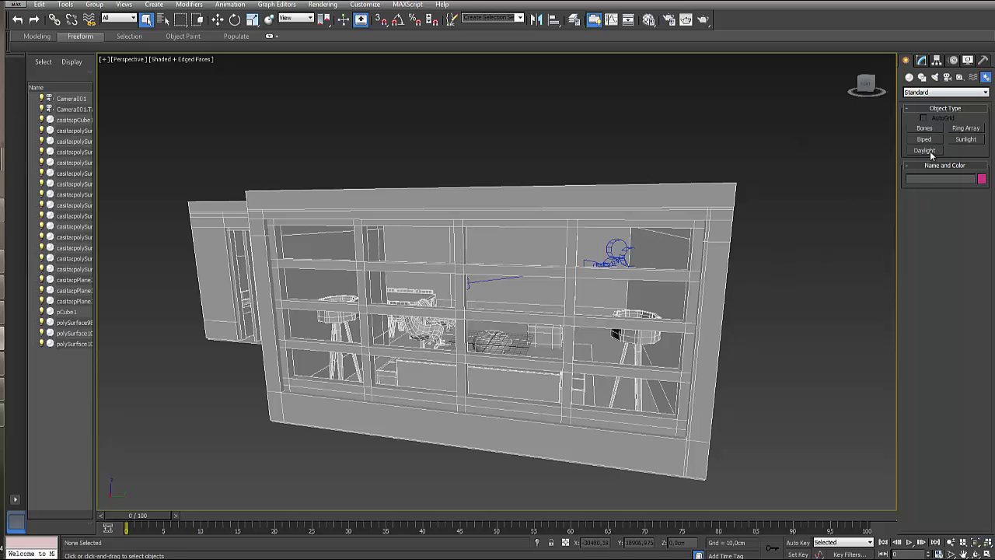
Start a Daylight system and accept the recommended mr Photographic Exposure Control with an Exposure Value of 15
middle_click_drag(816, 213, 688, 271, "alt")
scroll(728, 247, "down", 5)
key("t")
scroll(648, 306, "down", 8)
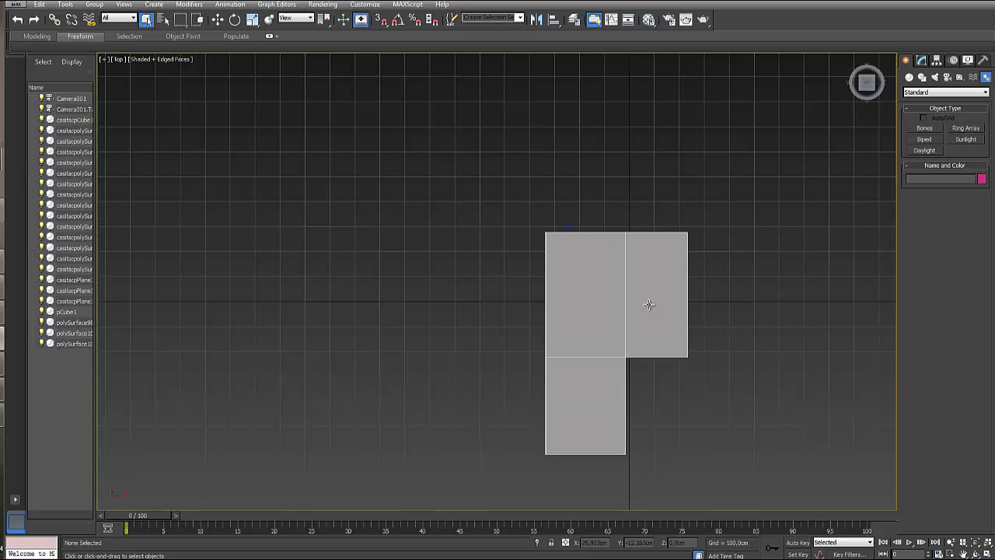
middle_click_drag(648, 306, 586, 257)
scroll(489, 193, "down", 2)
scroll(480, 194, "up", 2)
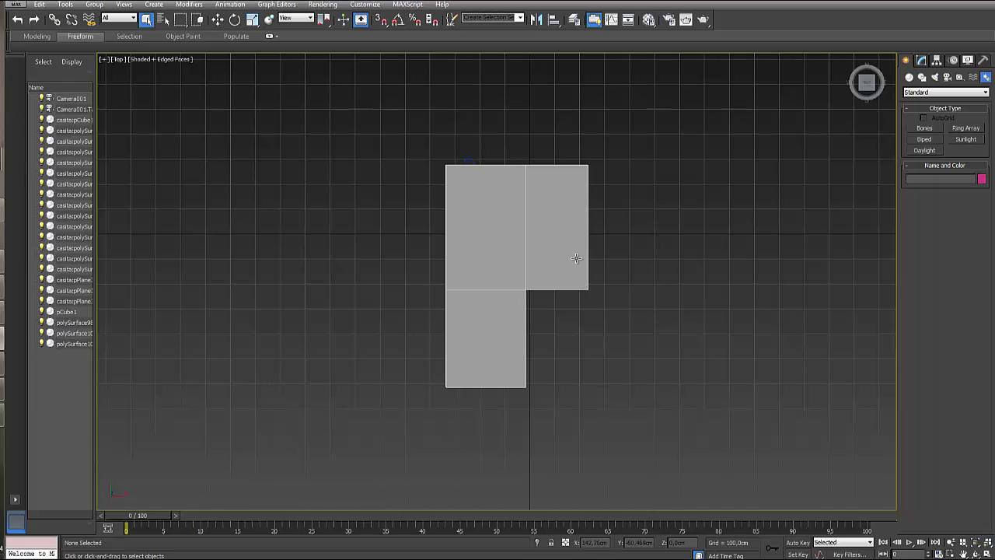
middle_click_drag(645, 264, 561, 231)
key("p")
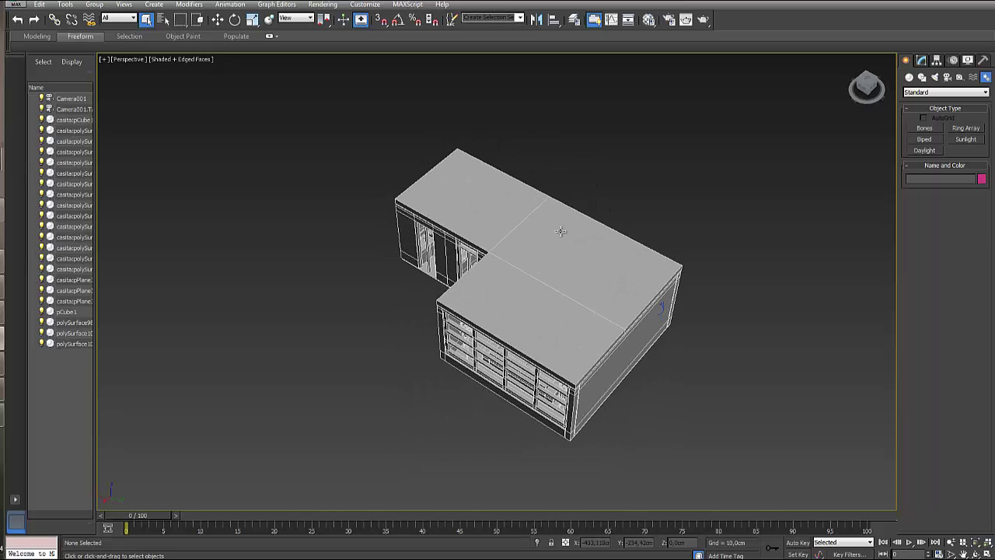
middle_click_drag(629, 300, 624, 302)
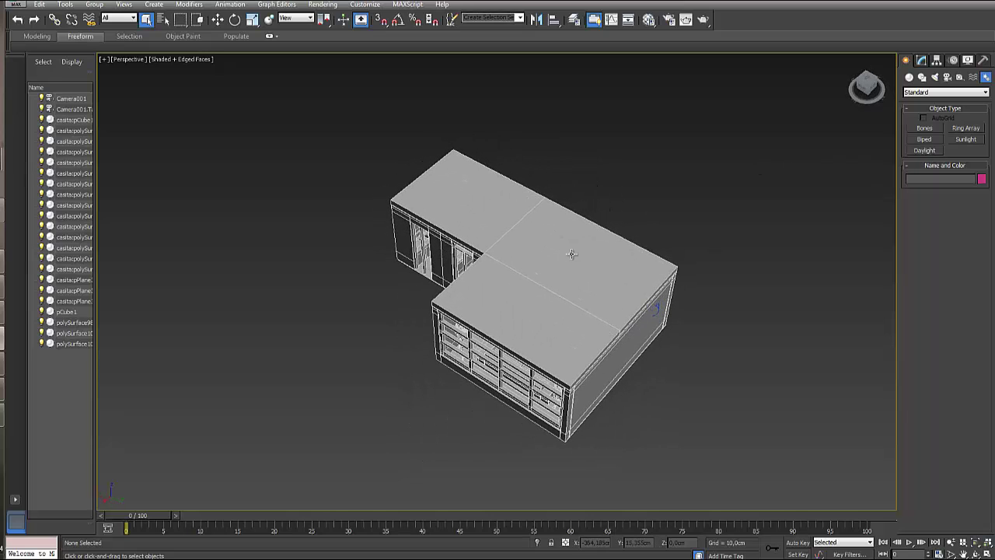
left_click(925, 151)
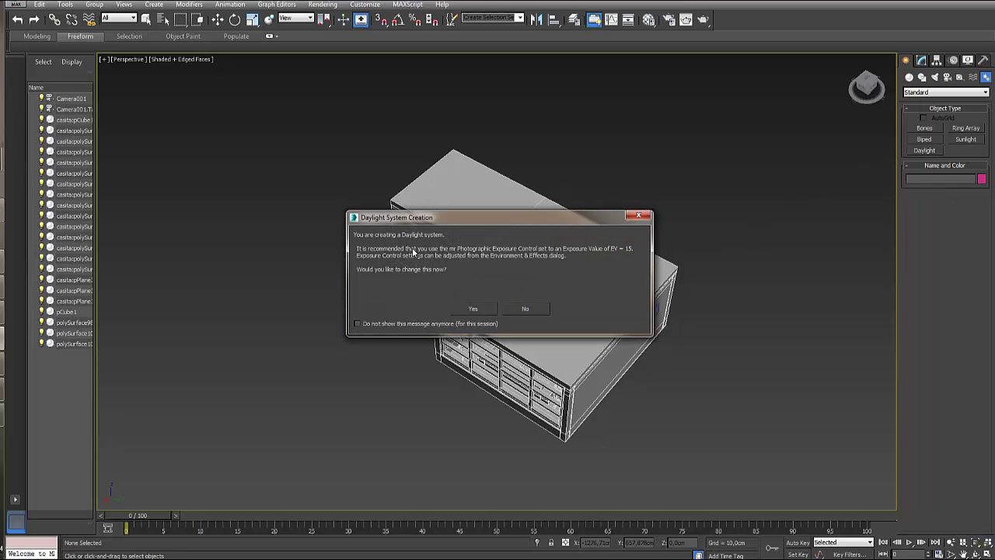
left_click_drag(478, 218, 366, 121)
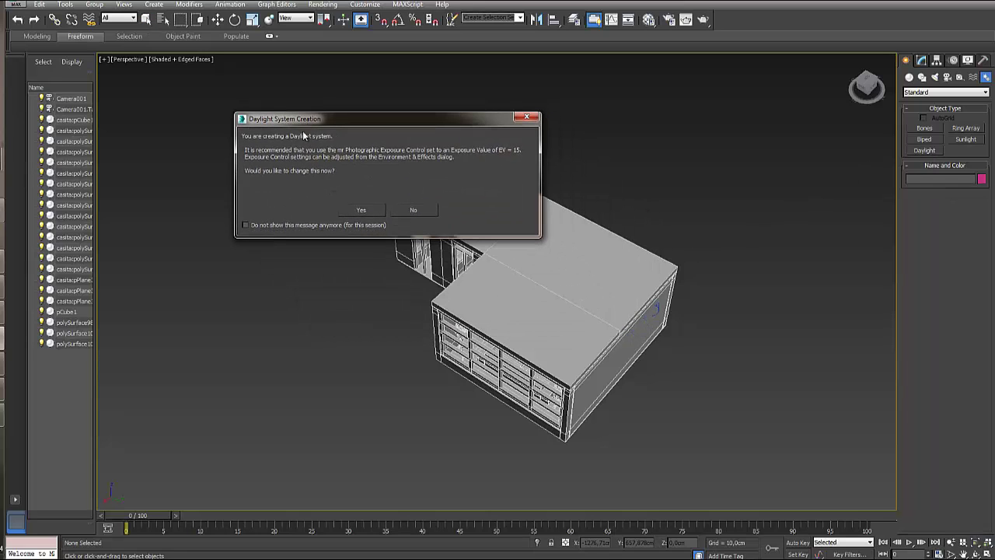
left_click(360, 211)
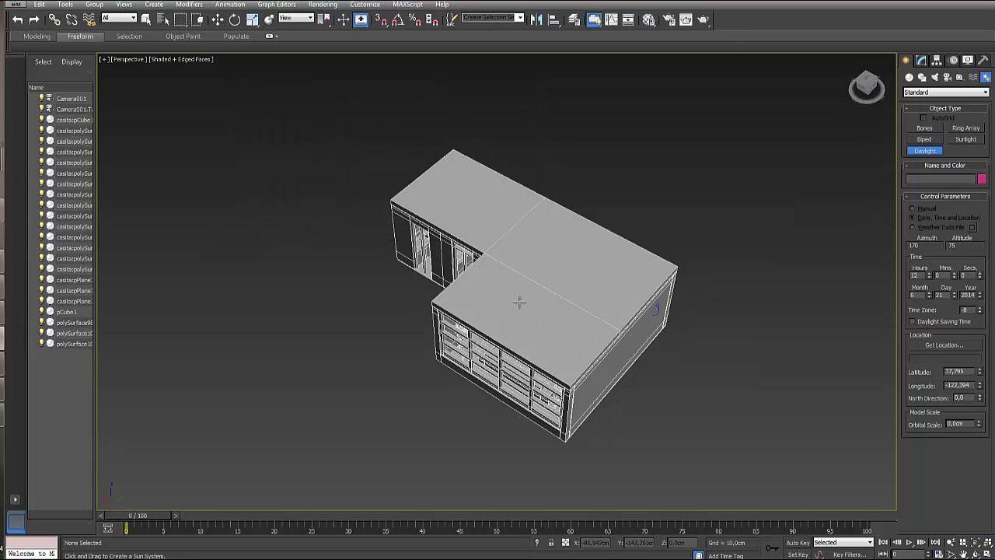
Place the Daylight system's compass and sun over the house with an orbital scale of about 889 cm
left_click_drag(519, 303, 569, 303)
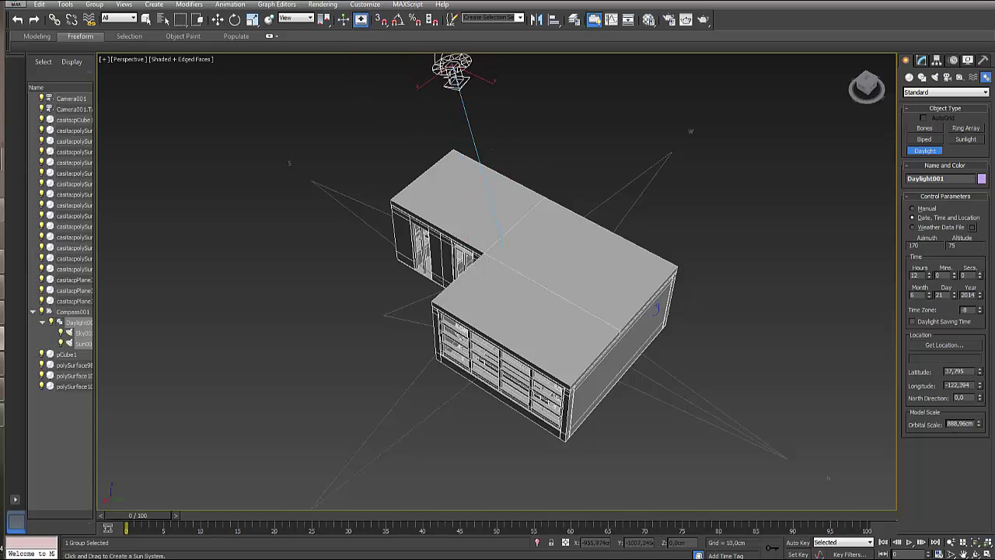
right_click(579, 144)
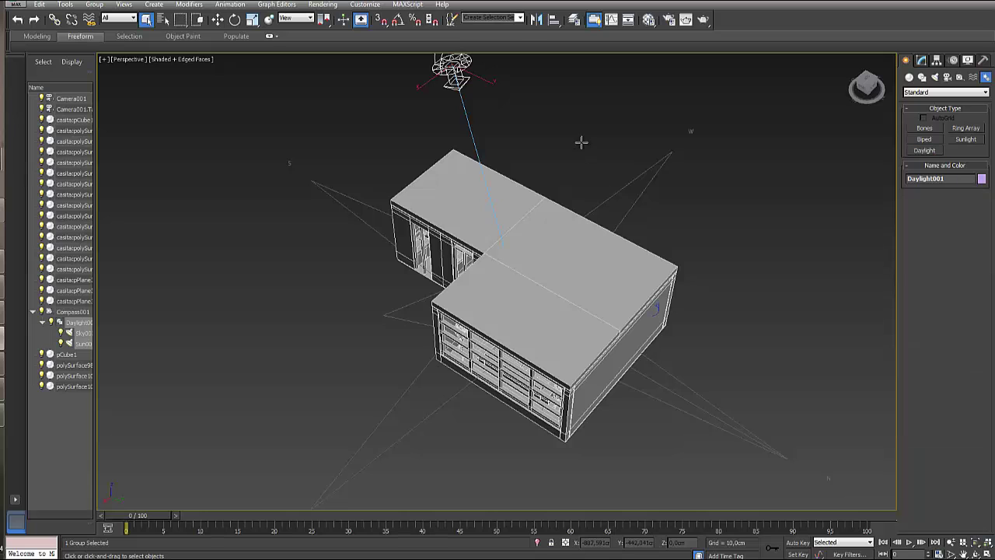
middle_click_drag(619, 126, 594, 118, "alt")
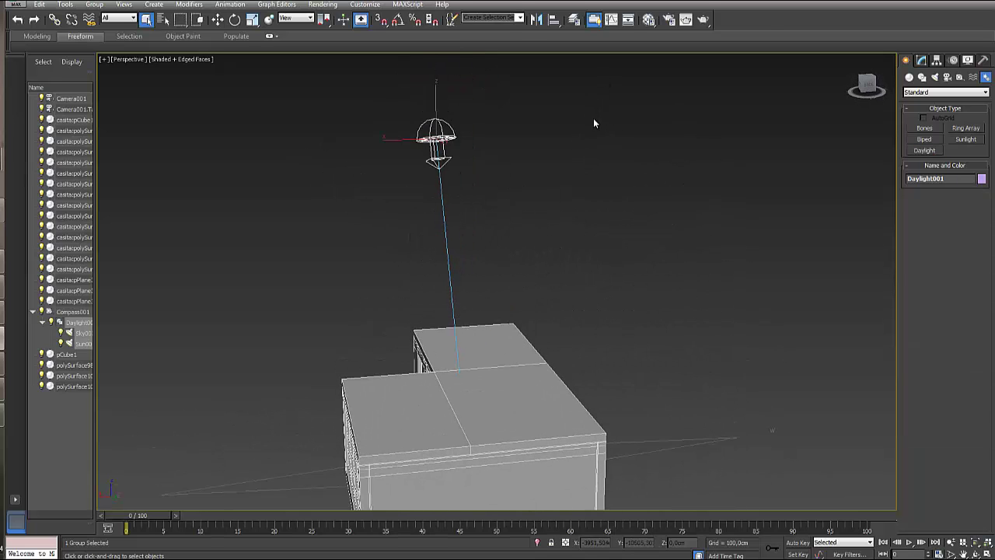
key("w")
scroll(576, 194, "down", 5)
middle_click_drag(564, 160, 594, 258, "alt")
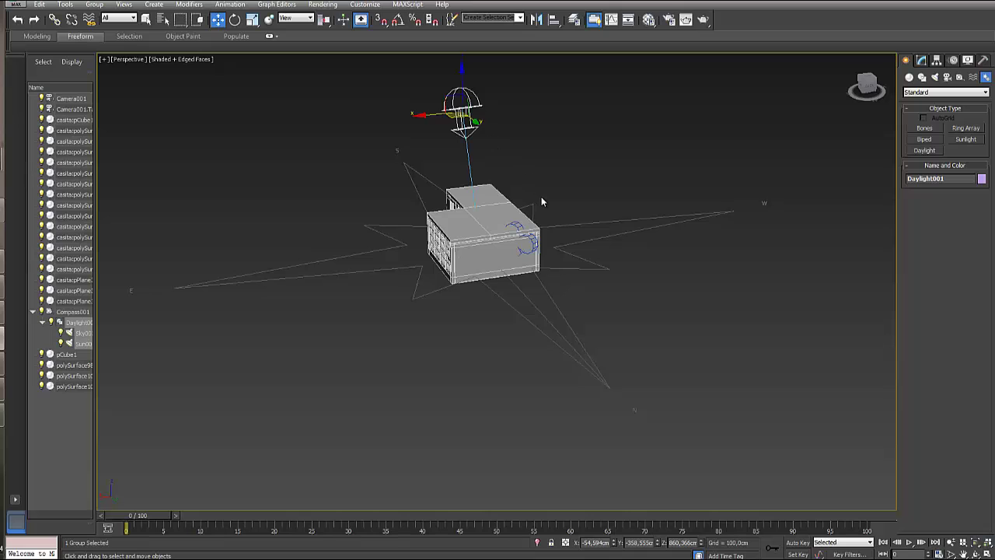
Render the interior from the scene camera to test the standard daylight, and close the rendered frame
key("c")
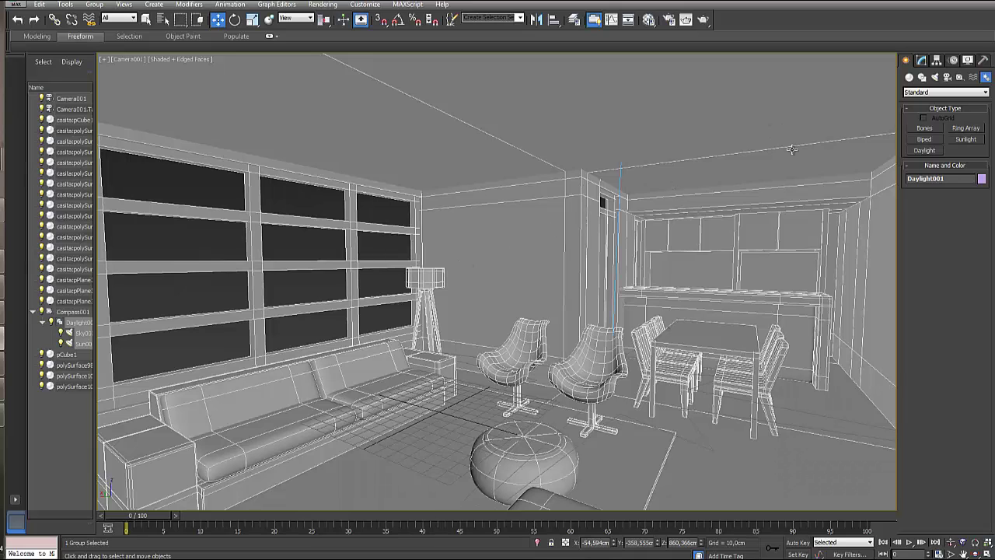
left_click(703, 20)
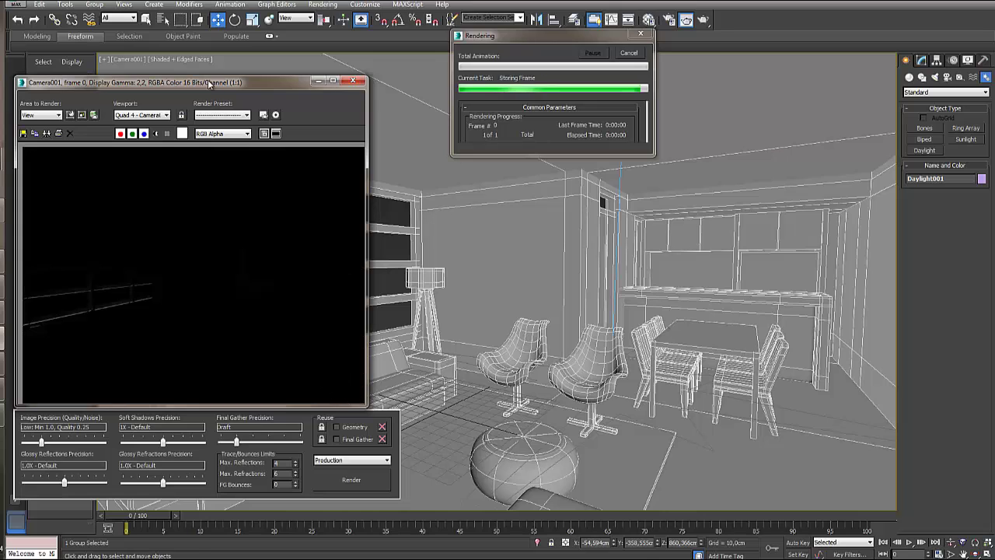
left_click_drag(254, 85, 605, 88)
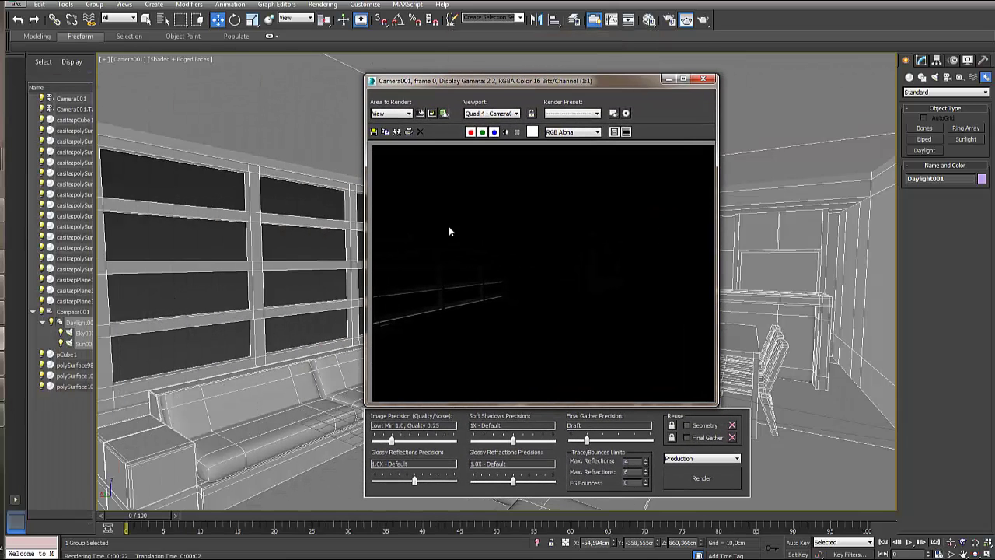
left_click(703, 79)
Set the sunlight type of the Daylight system above the house to mr Sun
key("p")
scroll(559, 204, "down", 5)
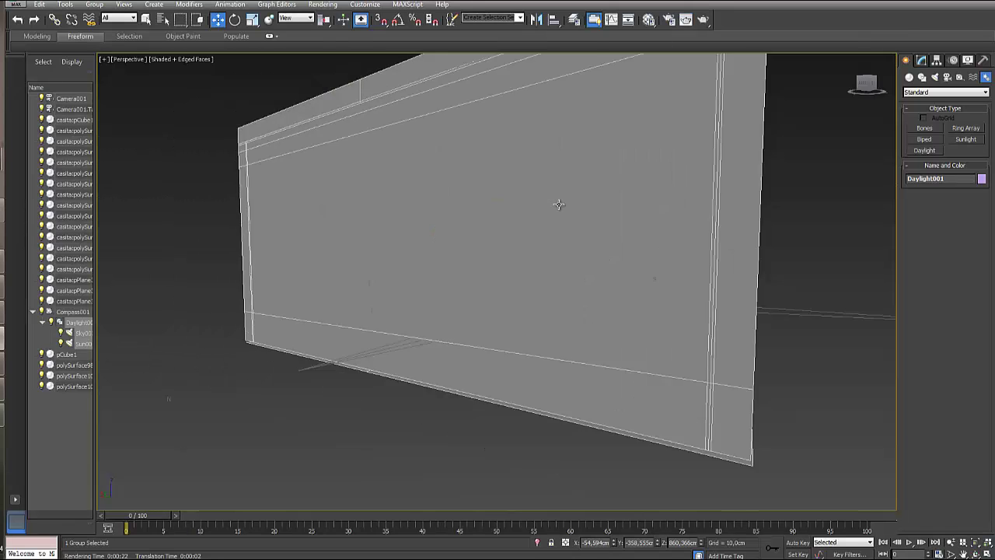
middle_click_drag(572, 192, 509, 404, "alt")
scroll(509, 404, "down", 4)
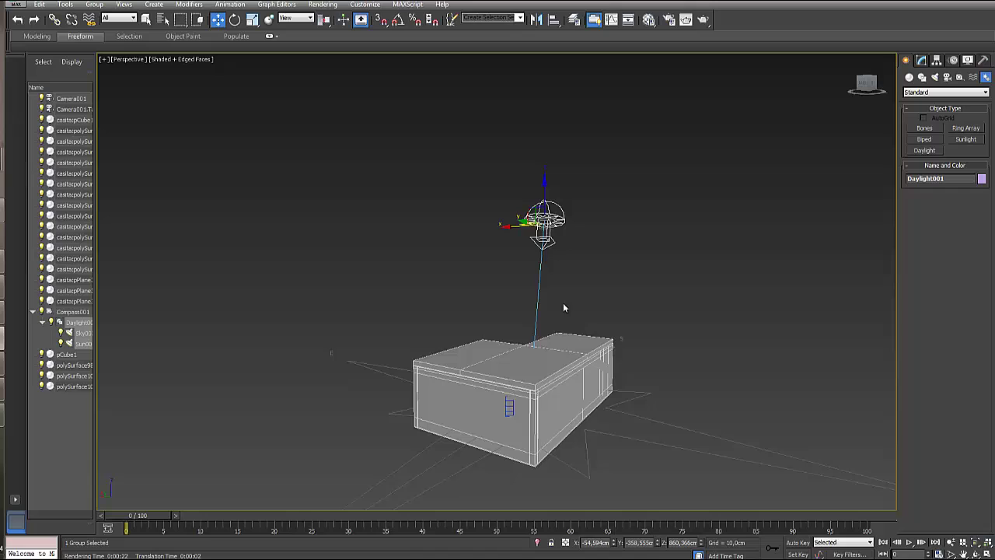
left_click(567, 221)
left_click(549, 208)
left_click(922, 62)
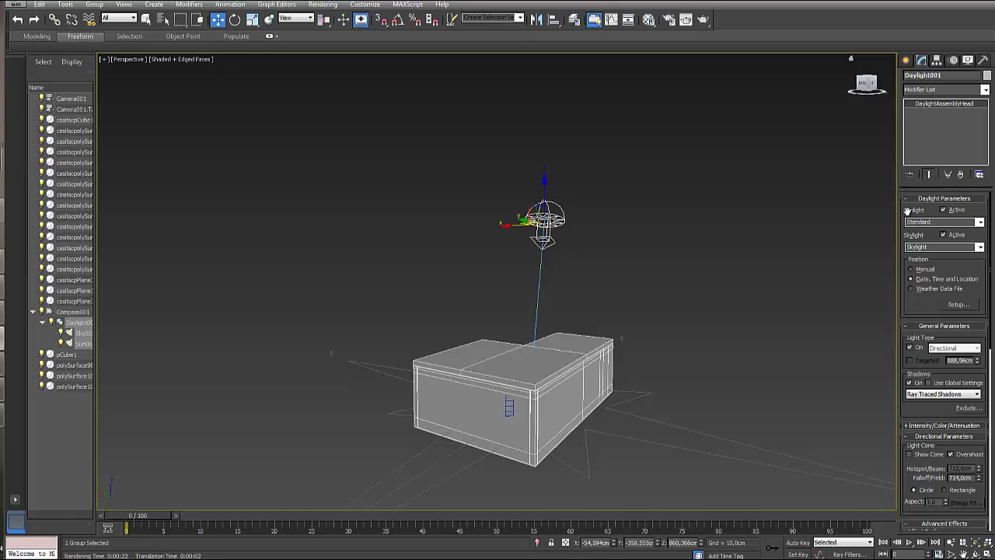
left_click(979, 223)
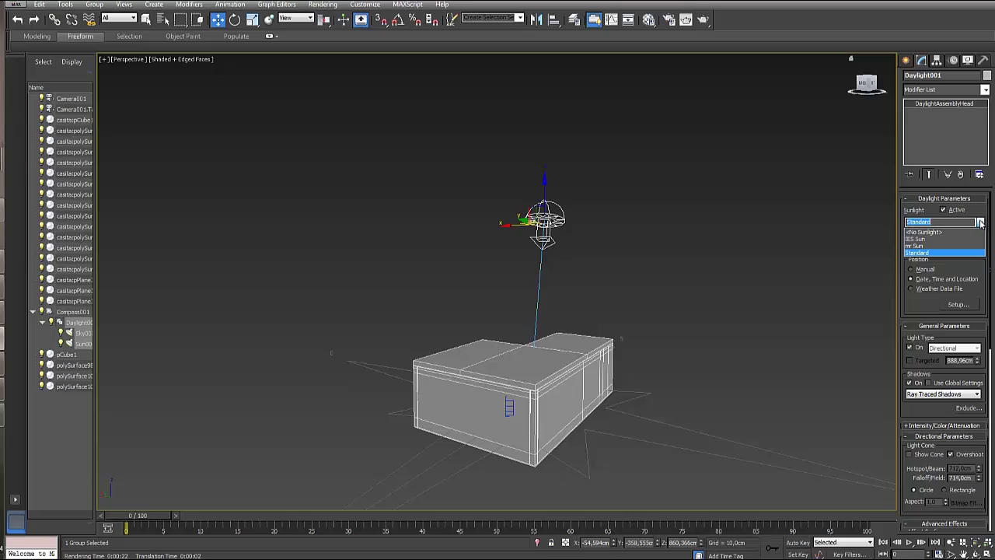
left_click(926, 246)
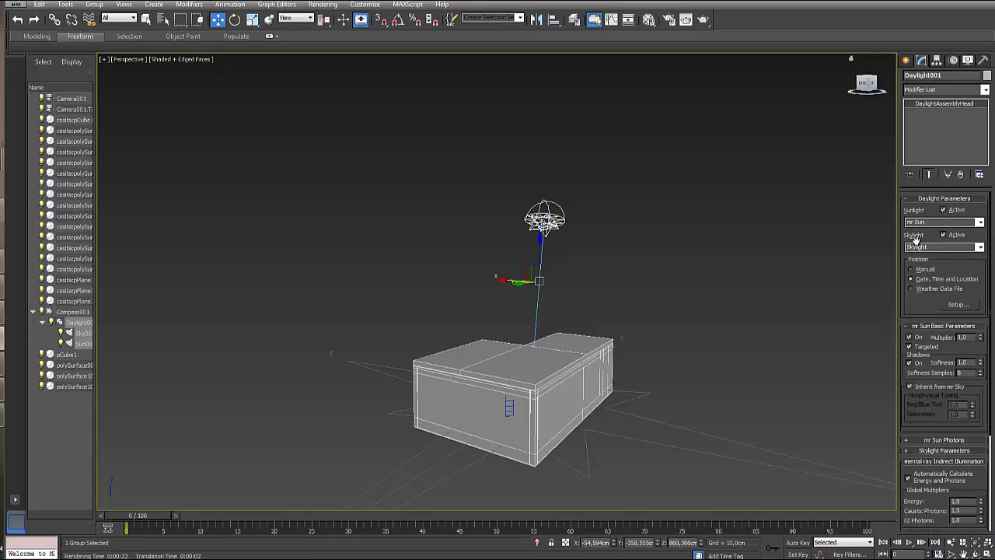
Set the Daylight system's skylight type to mr Sky and accept the mr Physical Sky environment map
left_click(979, 248)
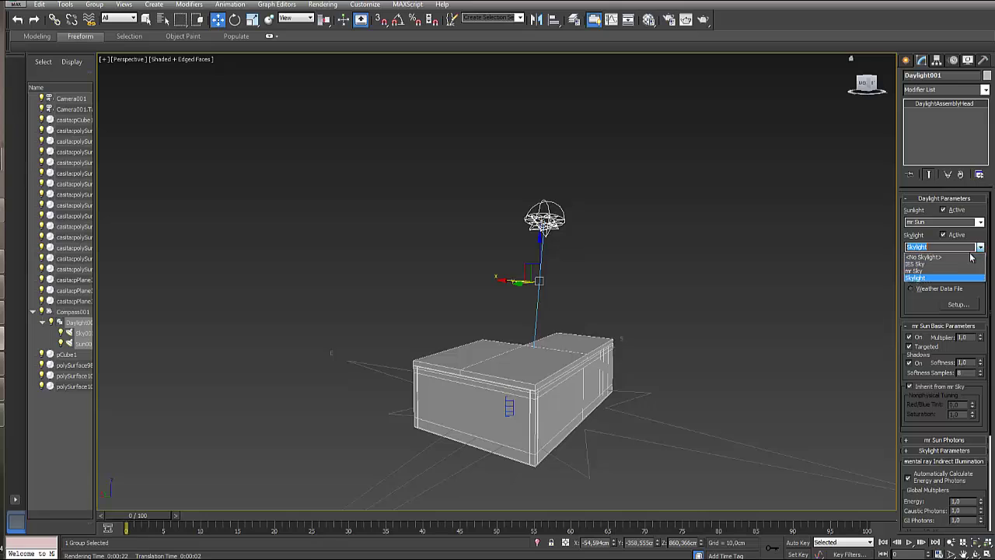
left_click(925, 269)
left_click_drag(486, 239, 384, 160)
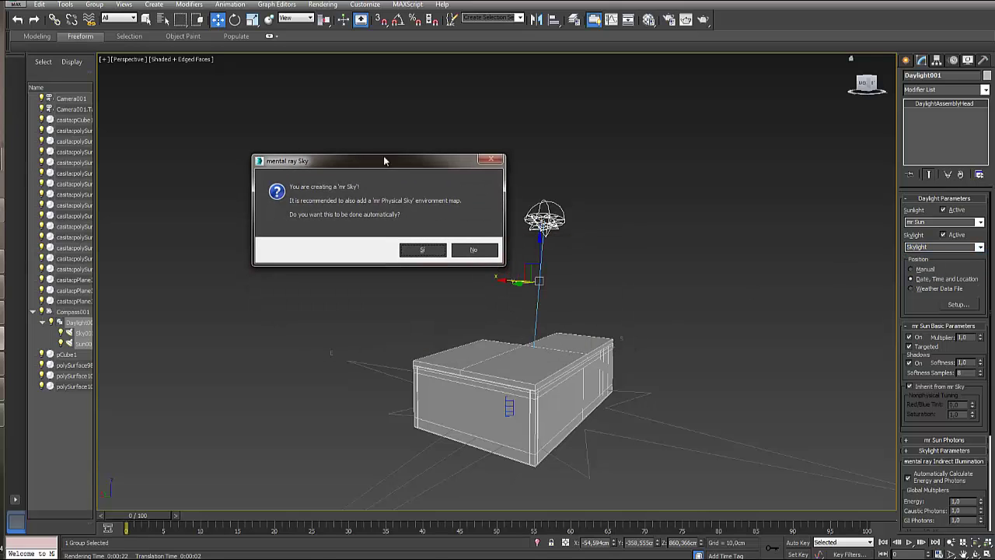
left_click(417, 251)
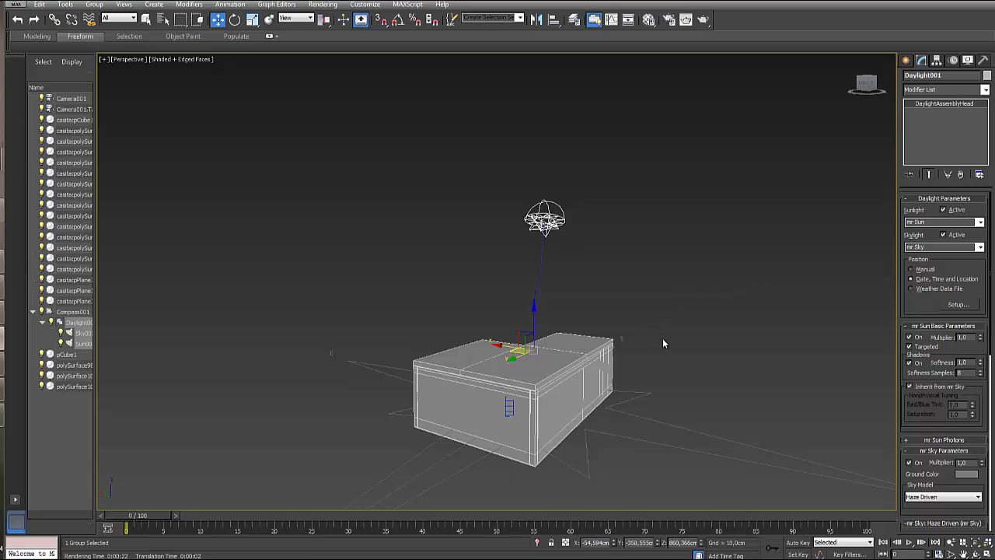
Render the camera's interior view again with mr Sun and mr Sky, and close the rendered frame
middle_click_drag(637, 339, 680, 343, "alt")
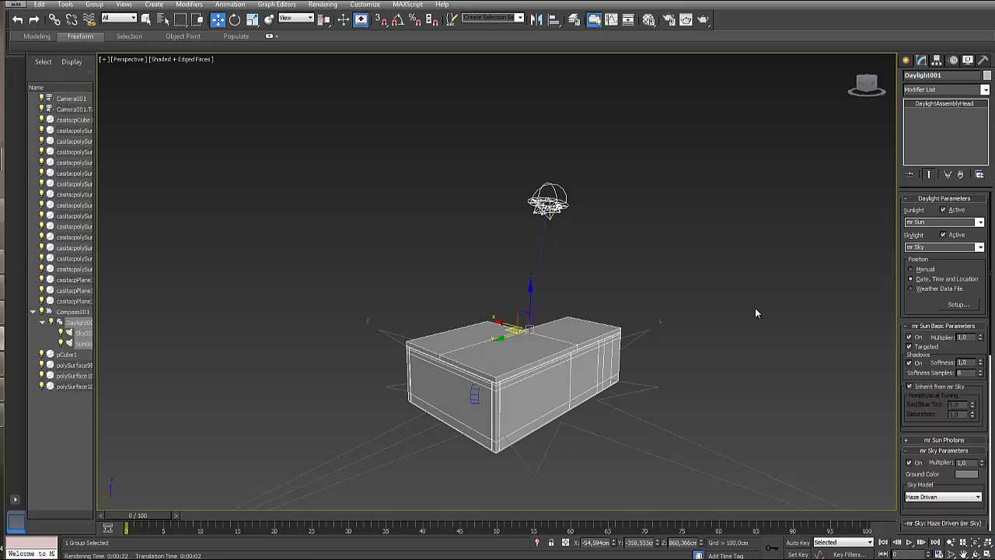
key("c")
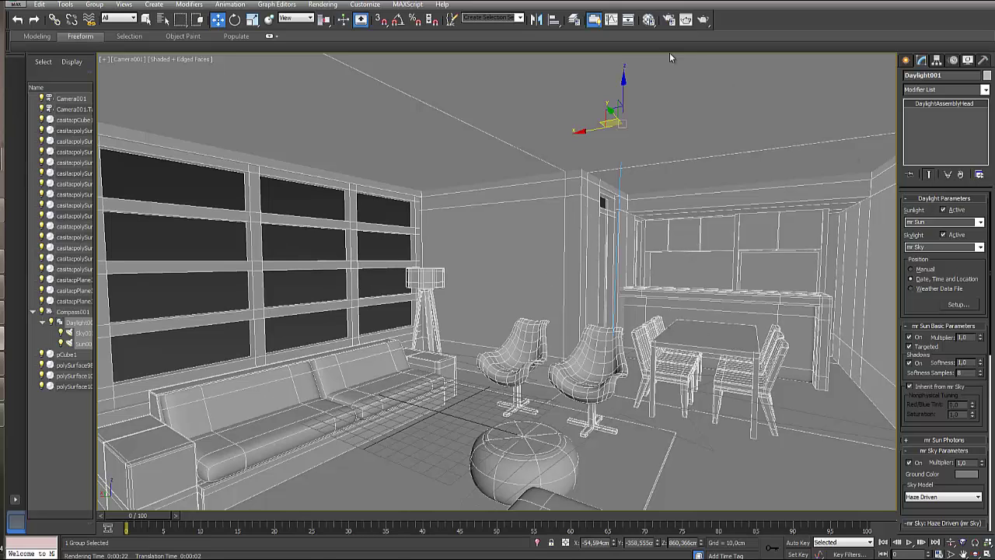
left_click(704, 19)
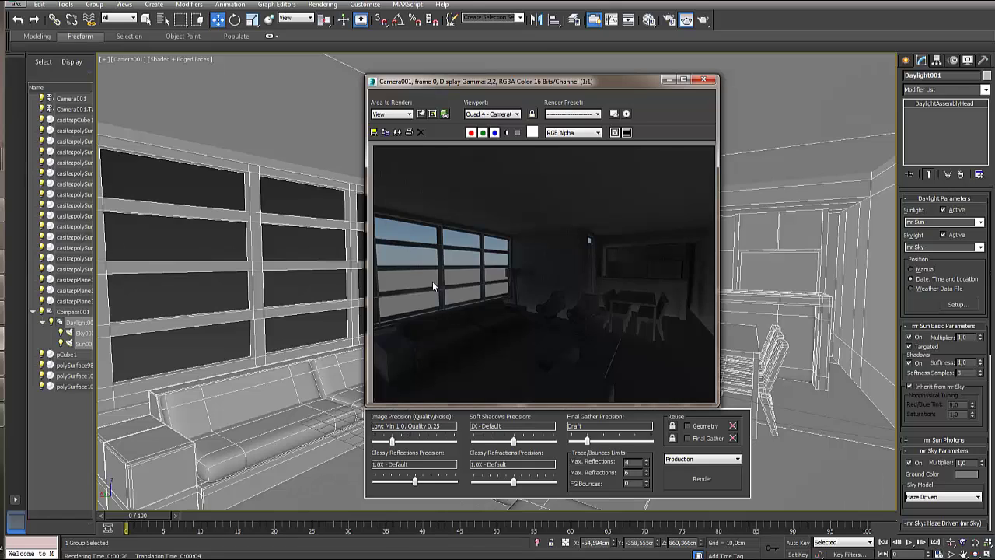
left_click(704, 23)
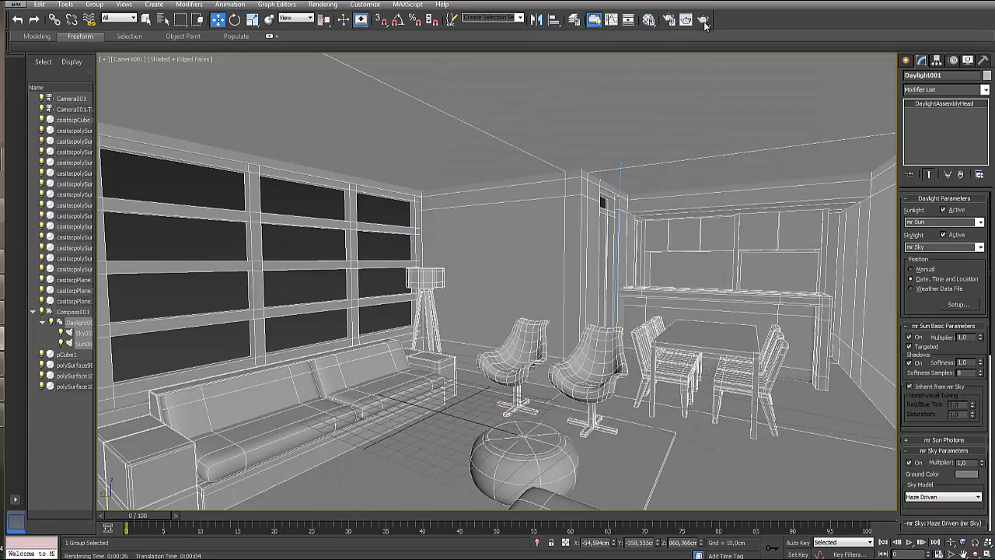
Examine the house's exterior, its window and door openings, and the sun's position relative to them
key("p")
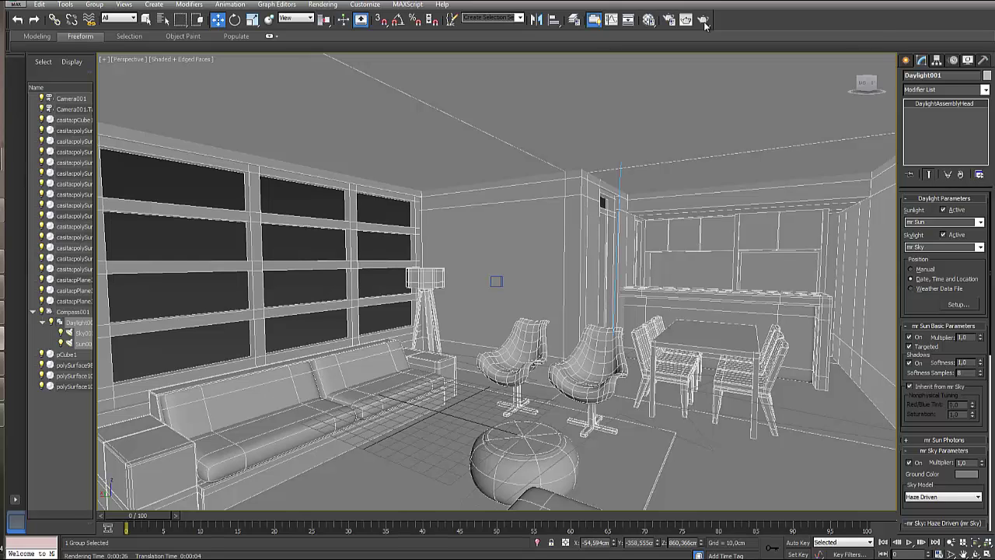
key("z")
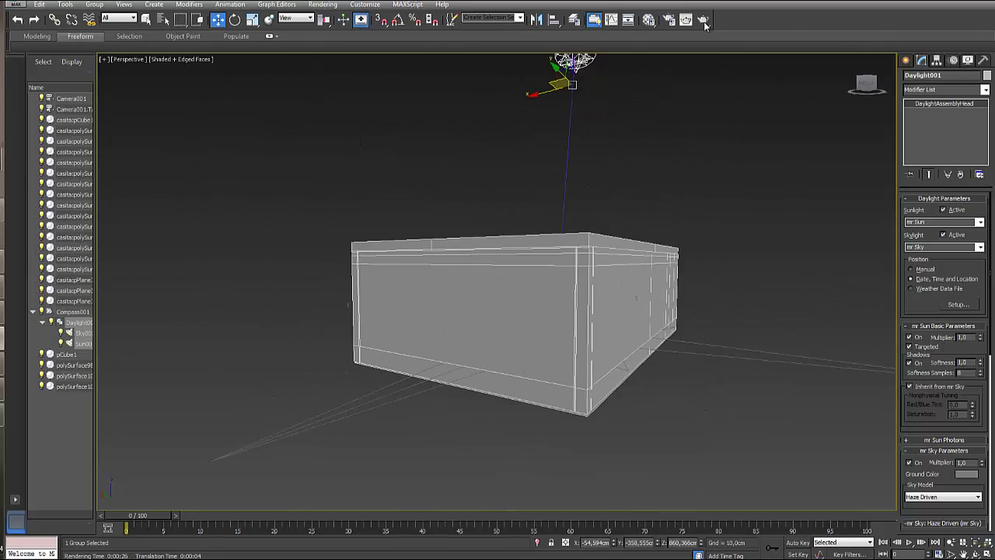
middle_click_drag(705, 26, 706, 26, "alt")
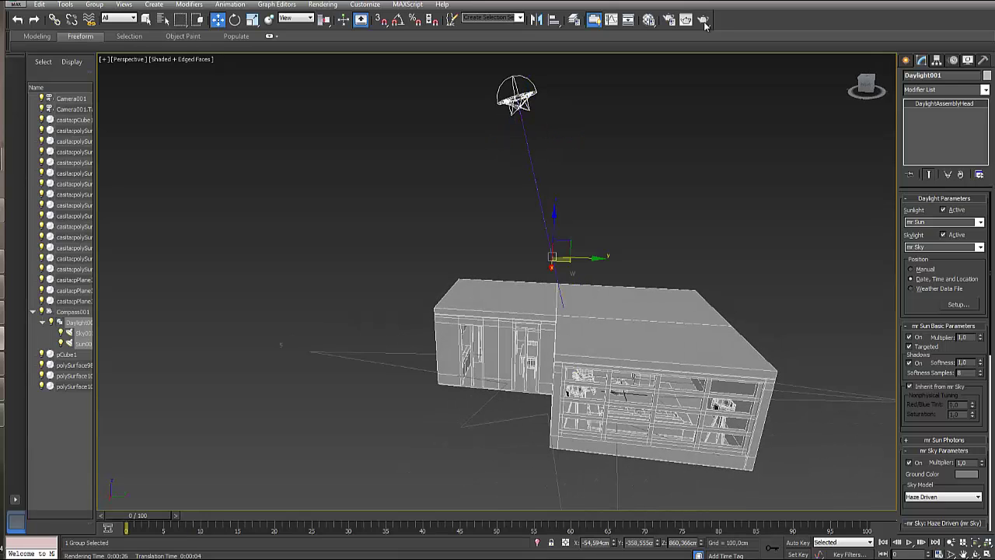
middle_click_drag(706, 26, 706, 25, "alt")
scroll(706, 26, "up", 5)
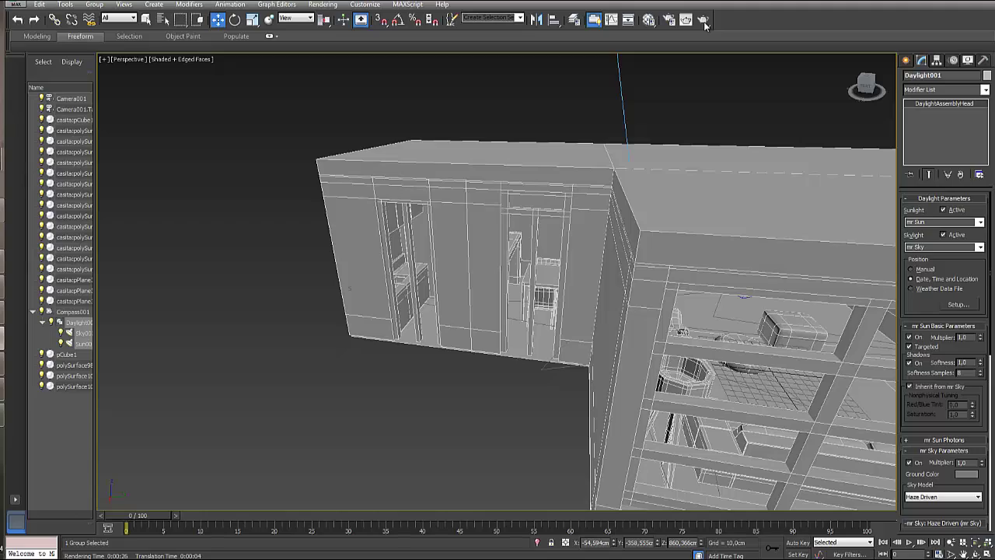
Examine the sun's height and direction around the whole house, and open the Daylight system's time and location setup
middle_click_drag(706, 26, 706, 26, "alt")
scroll(706, 26, "down", 10)
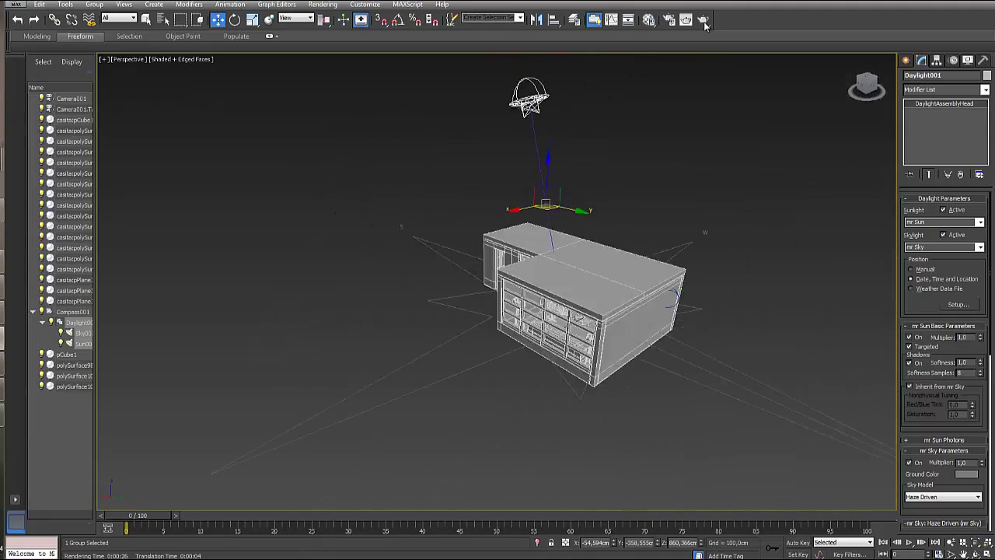
key("ctrl+d")
key("ctrl+z")
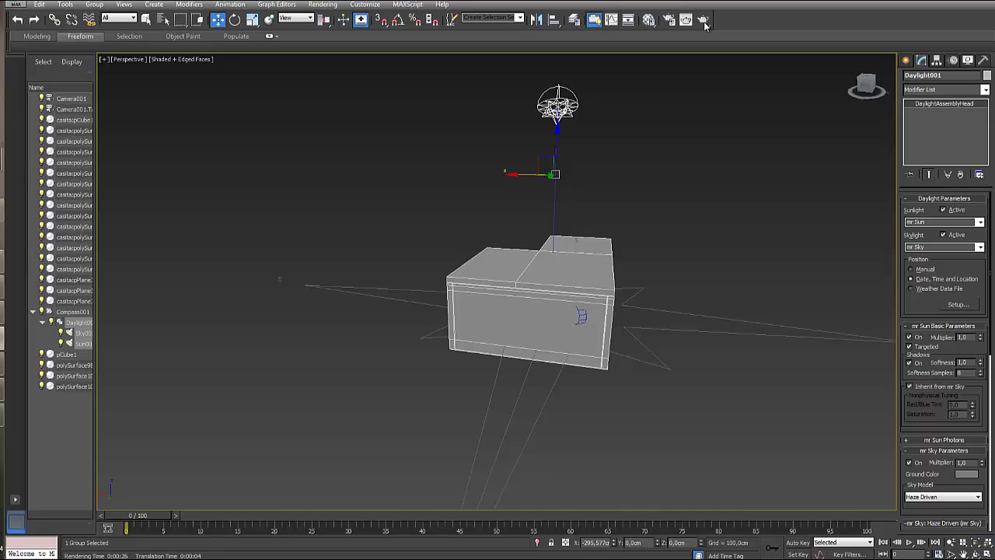
middle_click_drag(498, 311, 591, 309, "alt")
key("ctrl+d")
key("ctrl+z")
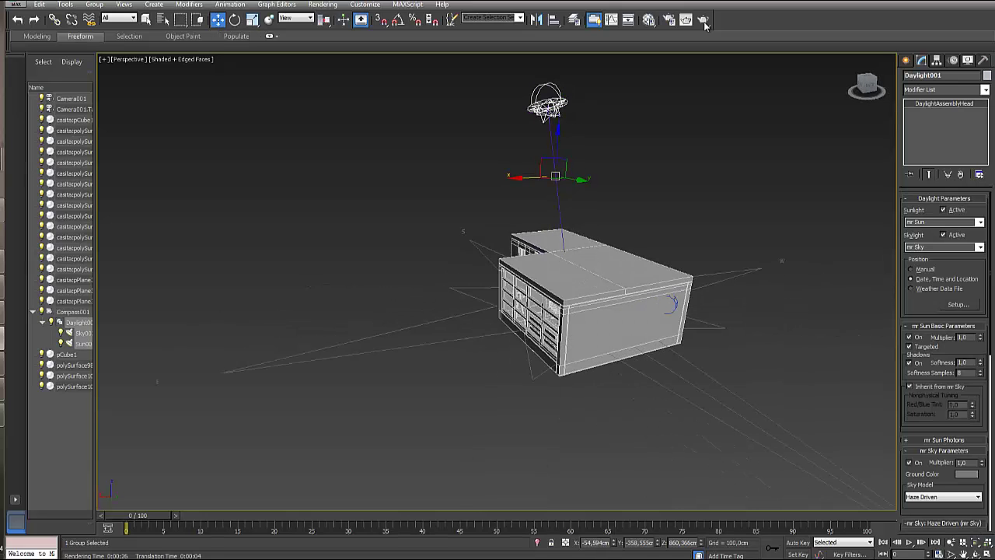
key("ctrl+d")
key("ctrl+z")
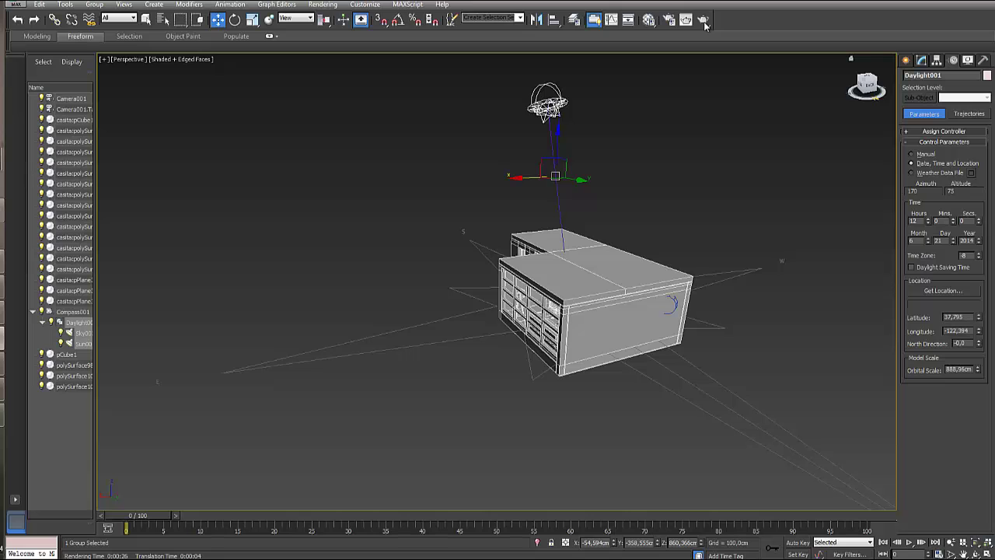
mouse_move(544, 311)
middle_mouse_down("alt")
mouse_move(466, 311)
mouse_move(525, 311)
middle_mouse_up("alt")
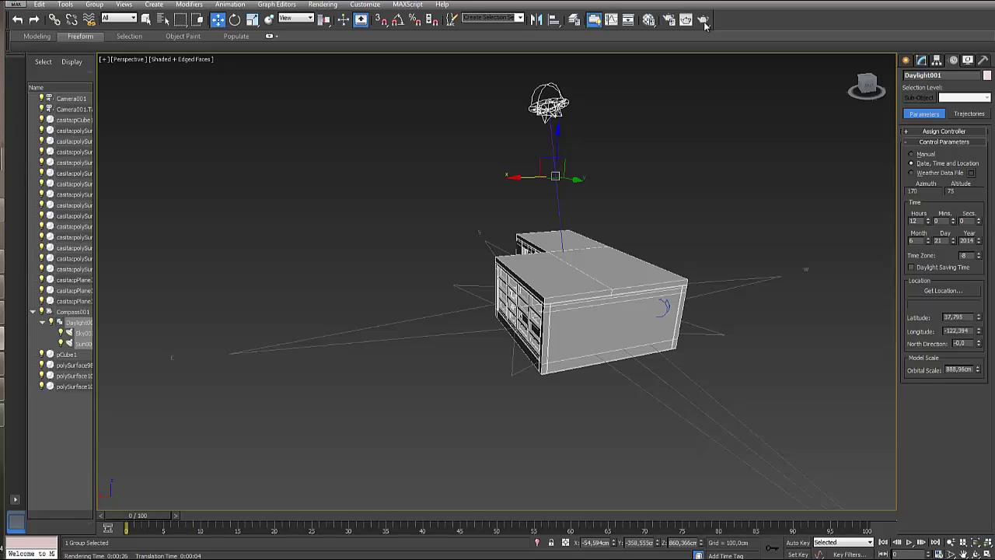
middle_click_drag(498, 282, 510, 317, "alt")
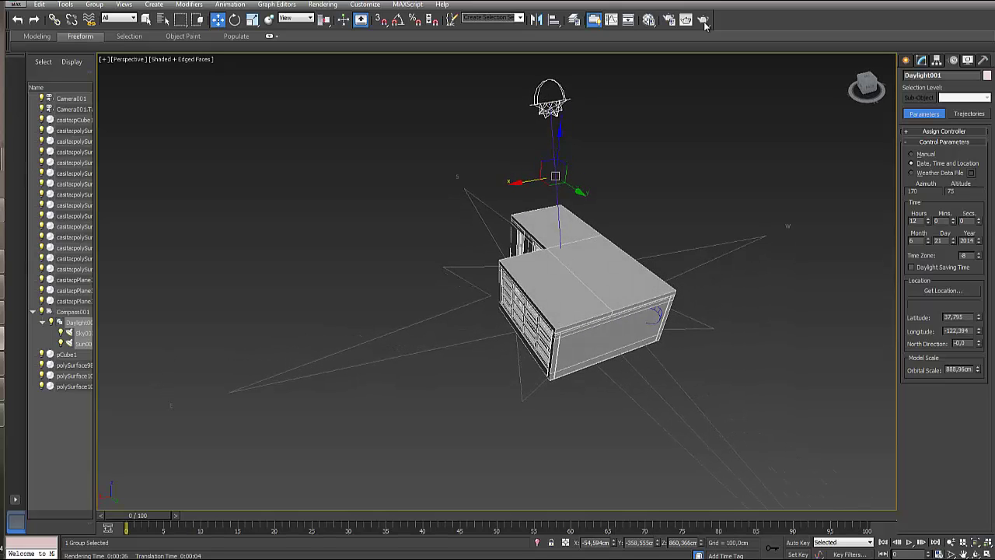
Try rotating the Daylight system's north direction to 104 degrees, and reset it to 0
mouse_move(978, 343)
left_mouse_down()
mouse_move(977, 311)
mouse_move(978, 342)
left_mouse_up()
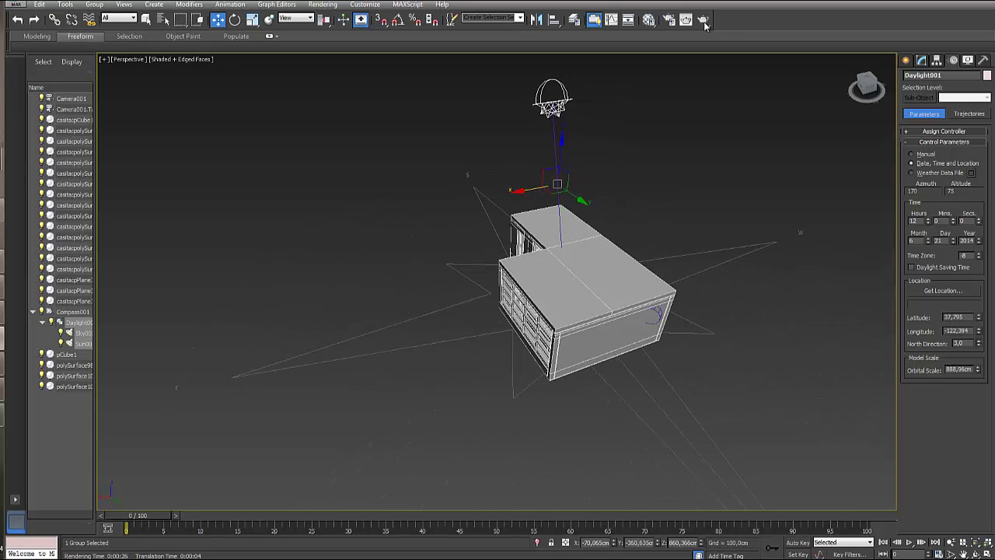
mouse_move(498, 282)
middle_mouse_down("alt")
mouse_move(491, 258)
mouse_move(509, 278)
mouse_move(483, 243)
mouse_move(498, 272)
middle_mouse_up("alt")
left_click_drag(978, 342, 978, 287)
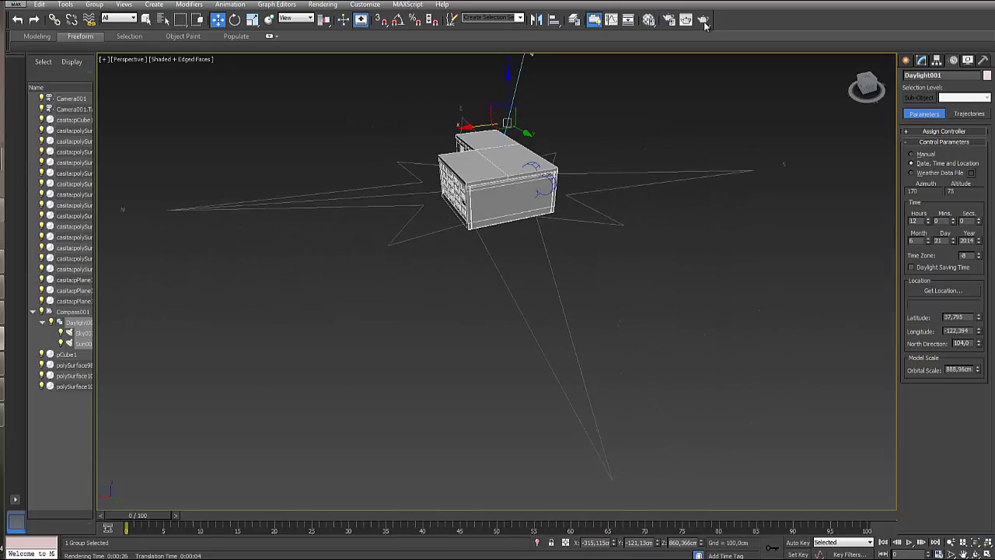
middle_click_drag(505, 194, 523, 230)
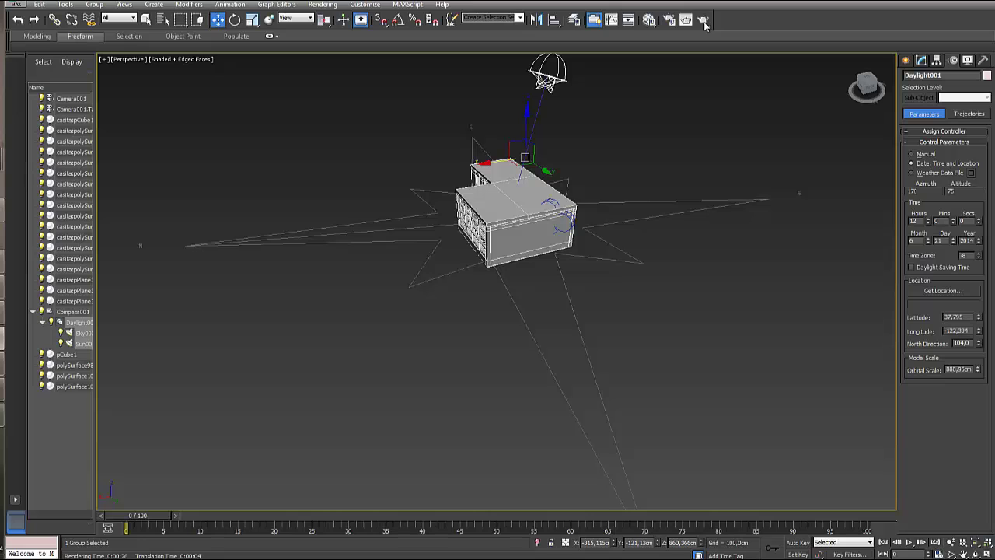
double_click(961, 343)
type("0")
key("Return")
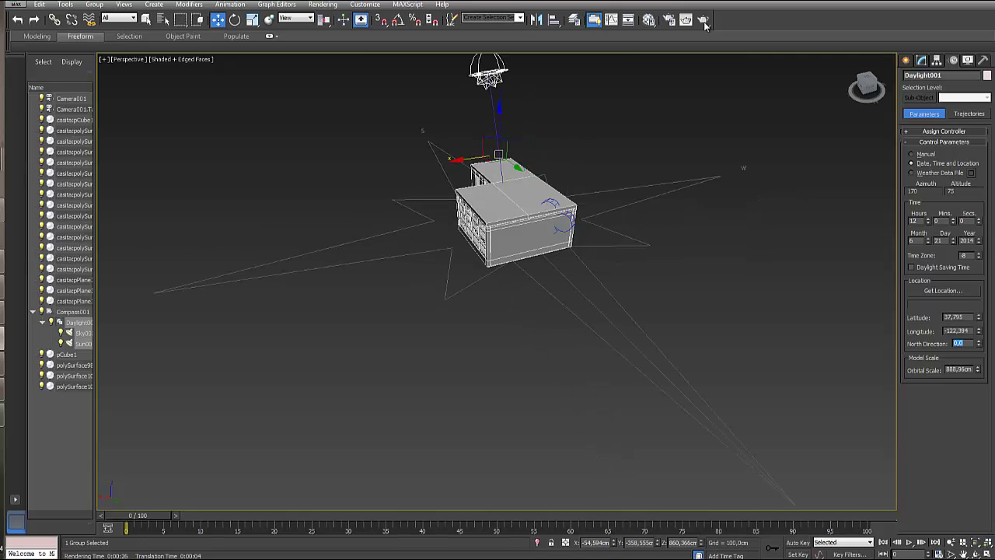
Move the sun farther from the house by increasing the Daylight system's orbital scale to about 1747 cm
mouse_move(505, 195)
middle_mouse_down()
mouse_move(507, 244)
mouse_move(458, 236)
mouse_move(487, 263)
mouse_move(544, 266)
mouse_move(562, 285)
middle_mouse_up()
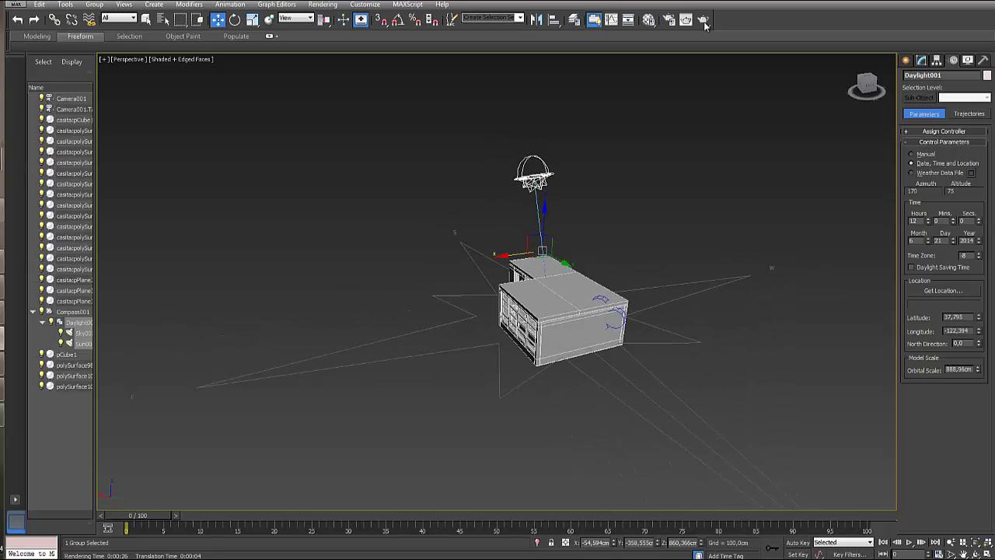
mouse_move(562, 286)
middle_mouse_down("alt")
mouse_move(538, 287)
mouse_move(460, 253)
middle_mouse_up("alt")
scroll(460, 253, "up", 2)
scroll(460, 253, "down", 4)
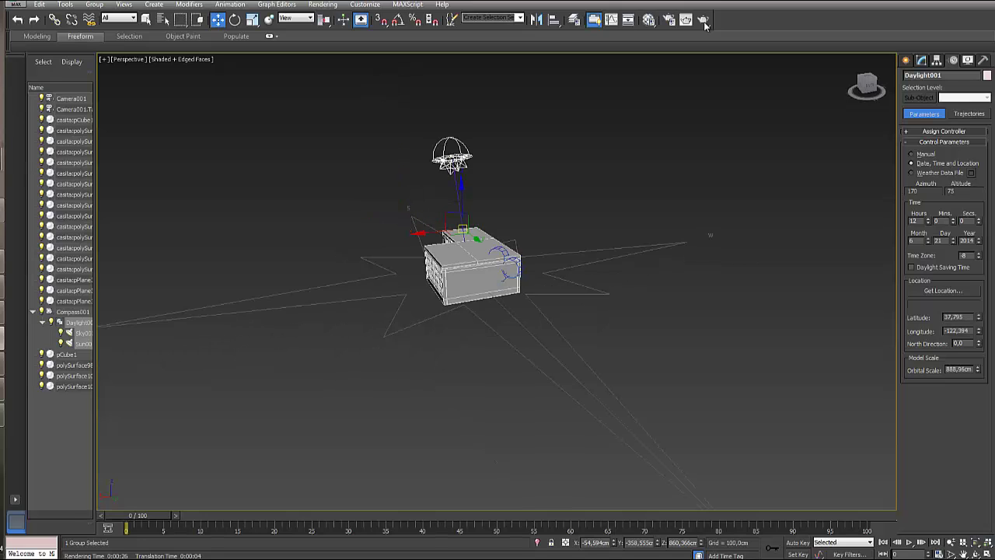
mouse_move(437, 233)
middle_mouse_down("alt")
mouse_move(482, 240)
mouse_move(496, 229)
mouse_move(455, 215)
mouse_move(432, 219)
middle_mouse_up("alt")
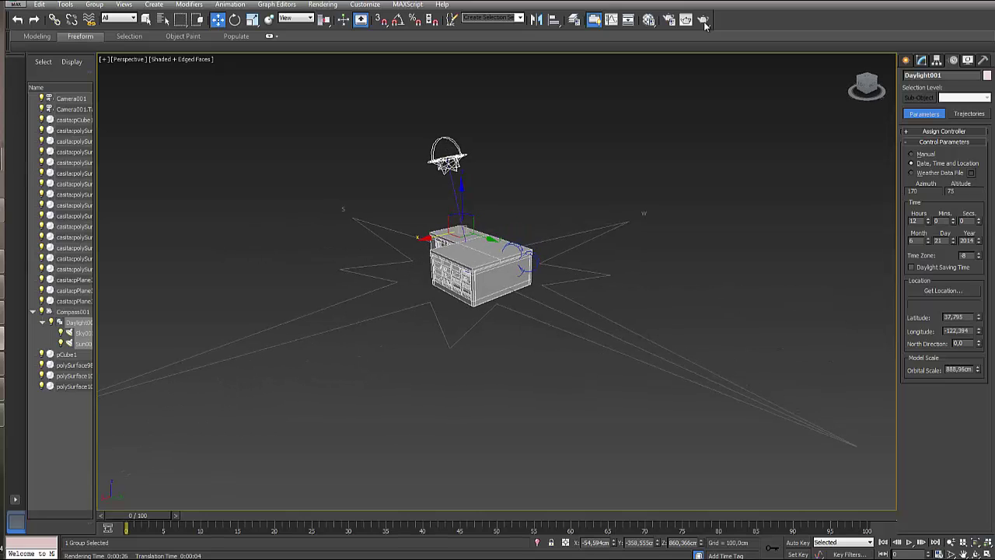
left_click_drag(978, 369, 978, 229)
middle_click_drag(474, 233, 493, 267, "alt")
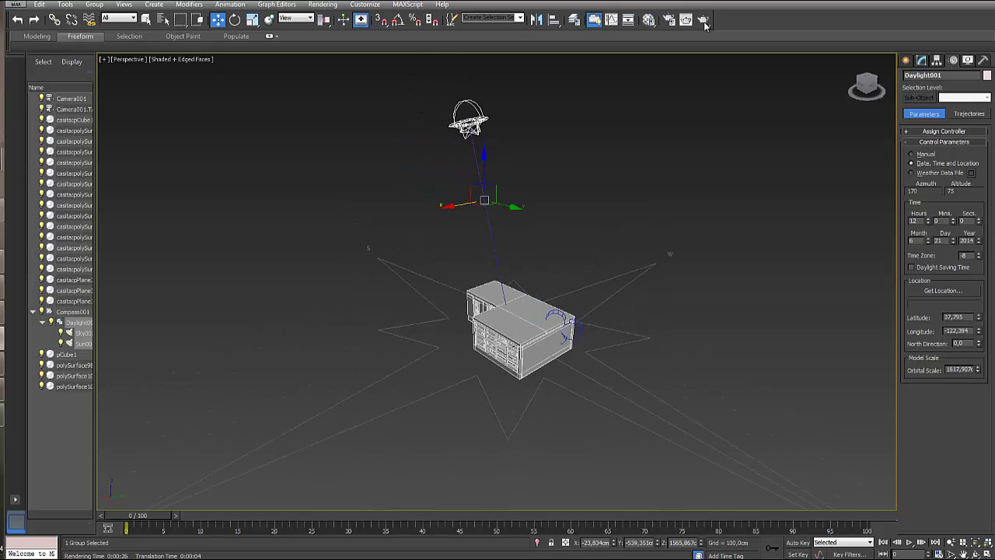
left_click_drag(978, 370, 978, 346)
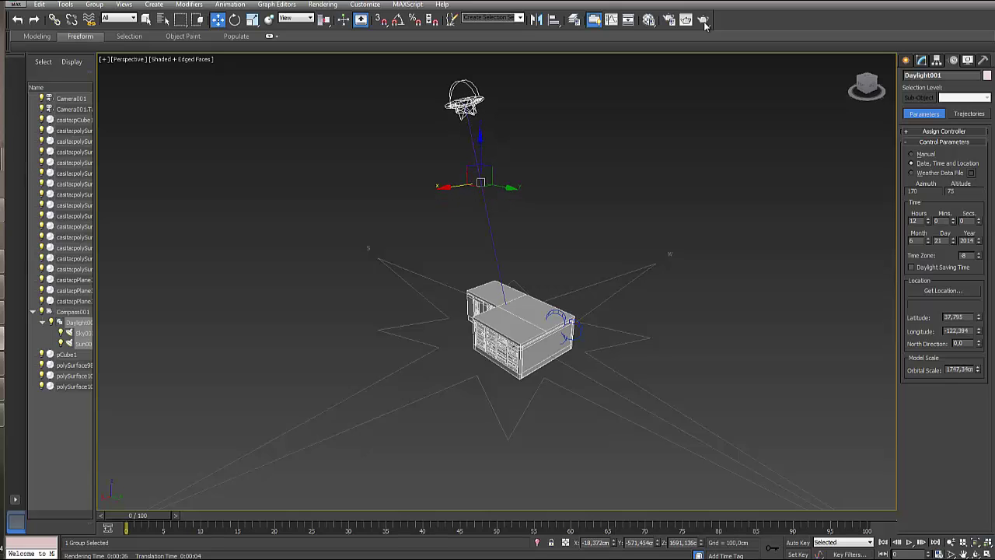
Lower the sun toward the house's window side by setting the latitude to 41.695 and the longitude to -156.594
mouse_move(497, 310)
middle_mouse_down("alt")
mouse_move(478, 268)
mouse_move(447, 255)
mouse_move(471, 261)
mouse_move(476, 283)
mouse_move(519, 325)
mouse_move(544, 326)
middle_mouse_up("alt")
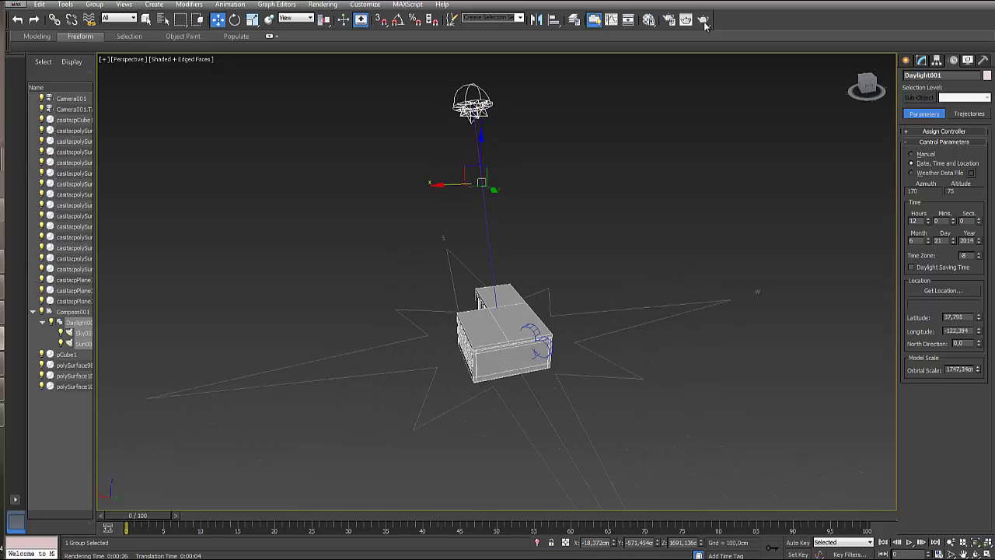
left_click_drag(979, 316, 979, 295)
left_click_drag(979, 332, 979, 497)
mouse_move(498, 311)
middle_mouse_down("alt")
mouse_move(466, 265)
mouse_move(486, 263)
middle_mouse_up("alt")
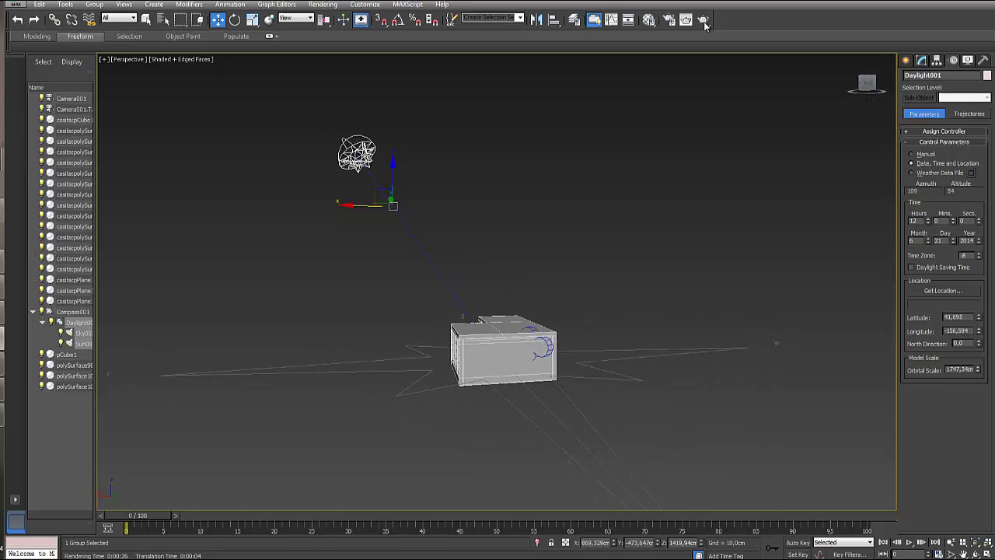
mouse_move(486, 263)
middle_mouse_down("alt")
mouse_move(524, 268)
mouse_move(490, 276)
middle_mouse_up("alt")
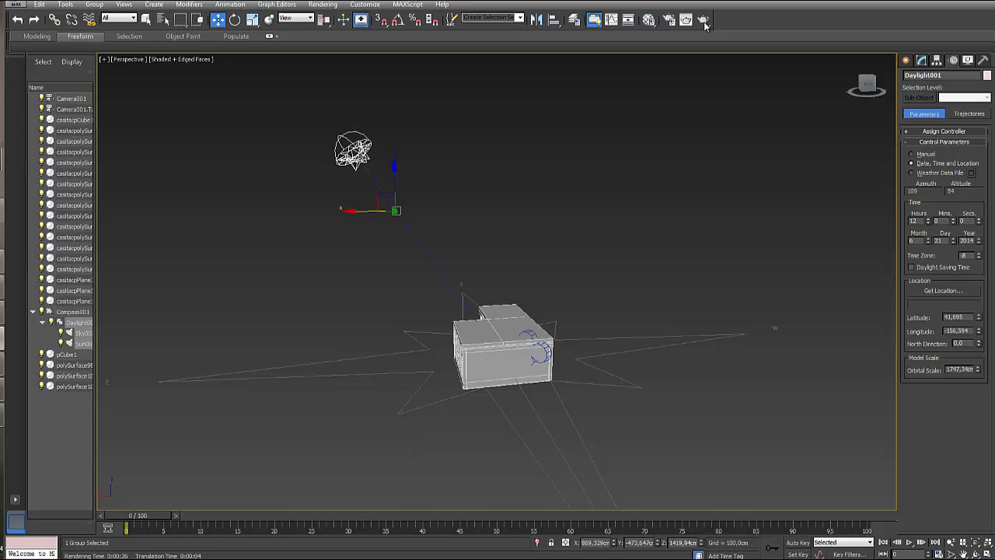
Render the interior from Camera001 to check the new sun angle, and close the rendered frame
key("c")
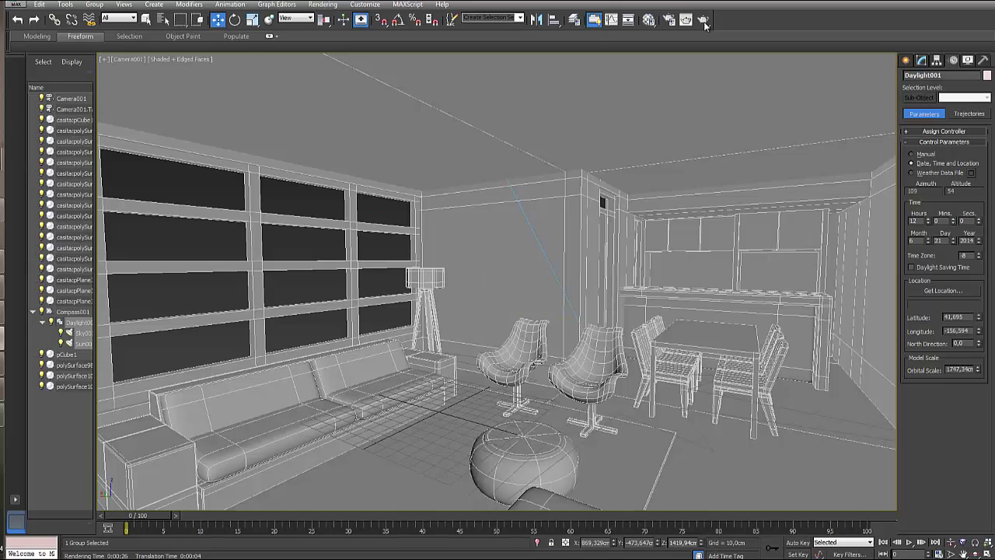
left_click(704, 23)
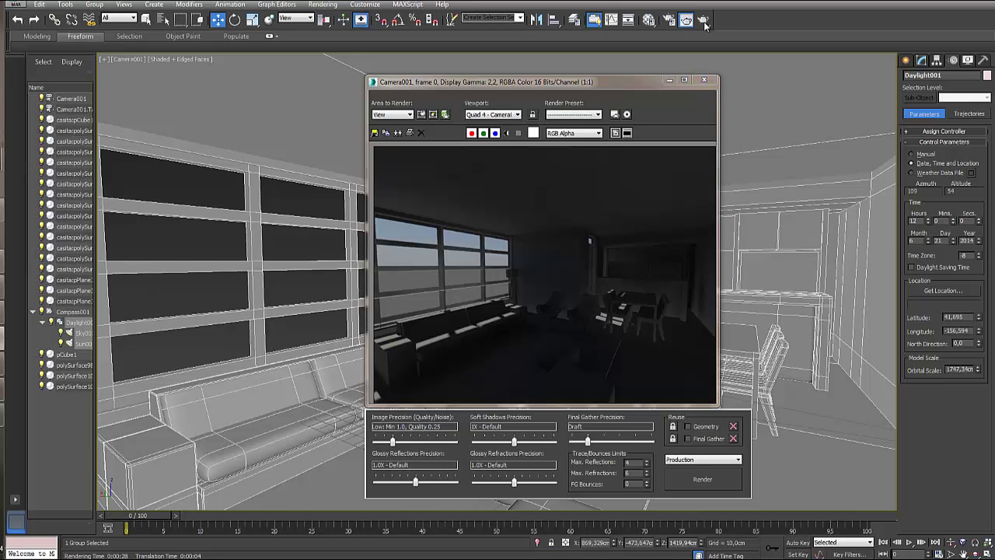
left_click(704, 24)
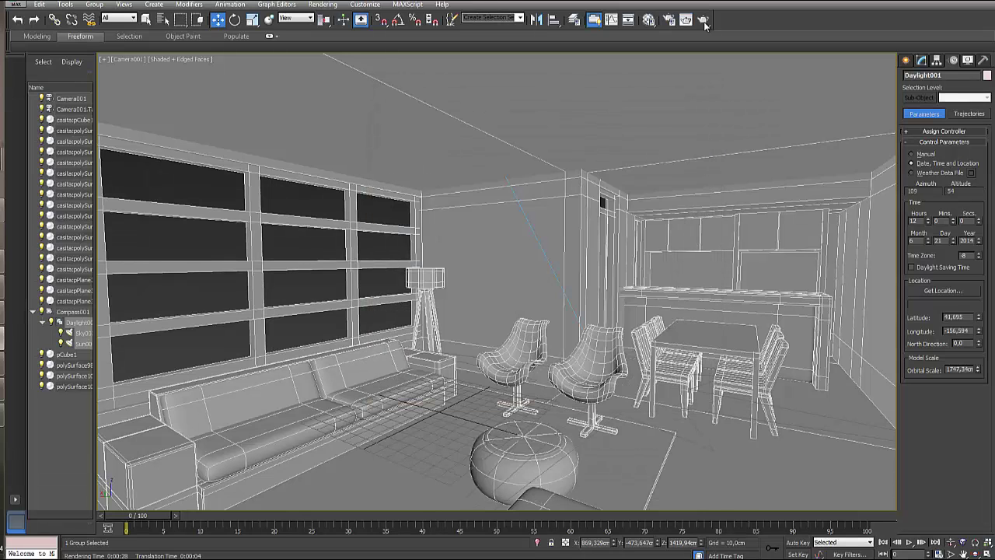
Set the Daylight system's longitude to -171.994, its latitude to 47.295 and its orbital scale to about 2009 cm
key("p")
key("z")
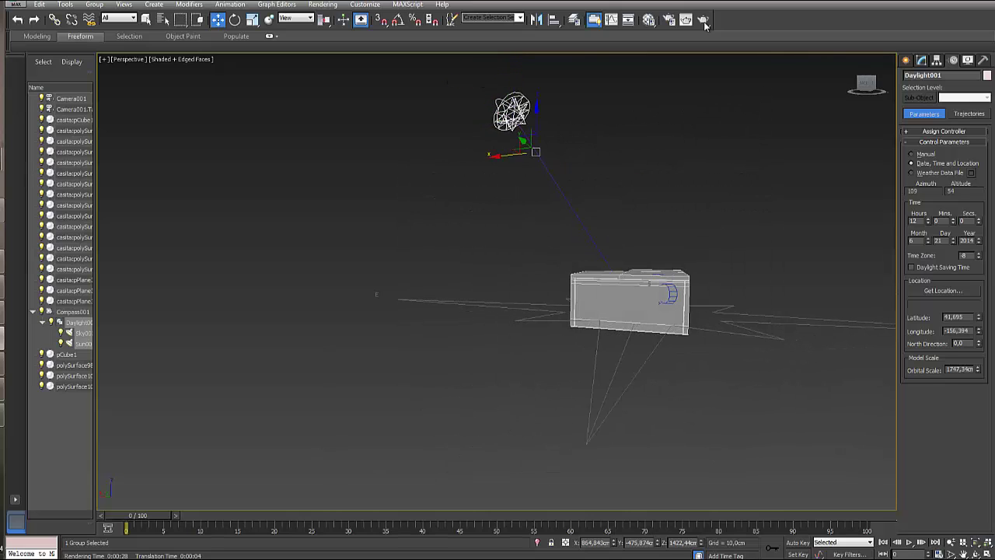
left_click_drag(978, 331, 978, 356)
middle_click_drag(544, 350, 614, 369, "alt")
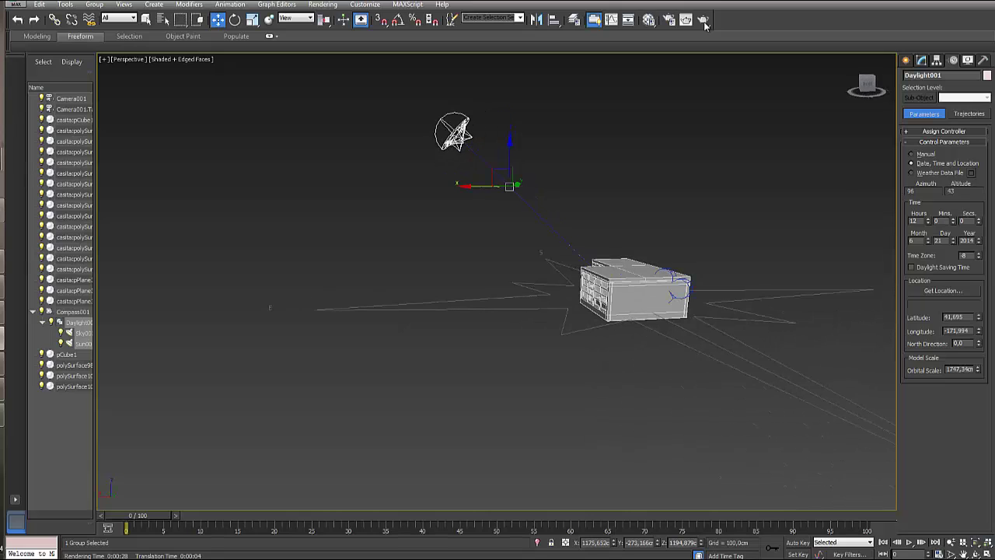
left_click_drag(978, 317, 978, 289)
left_click_drag(977, 369, 978, 360)
Render Camera001's view again with the lower sun, and close the rendered frame
key("c")
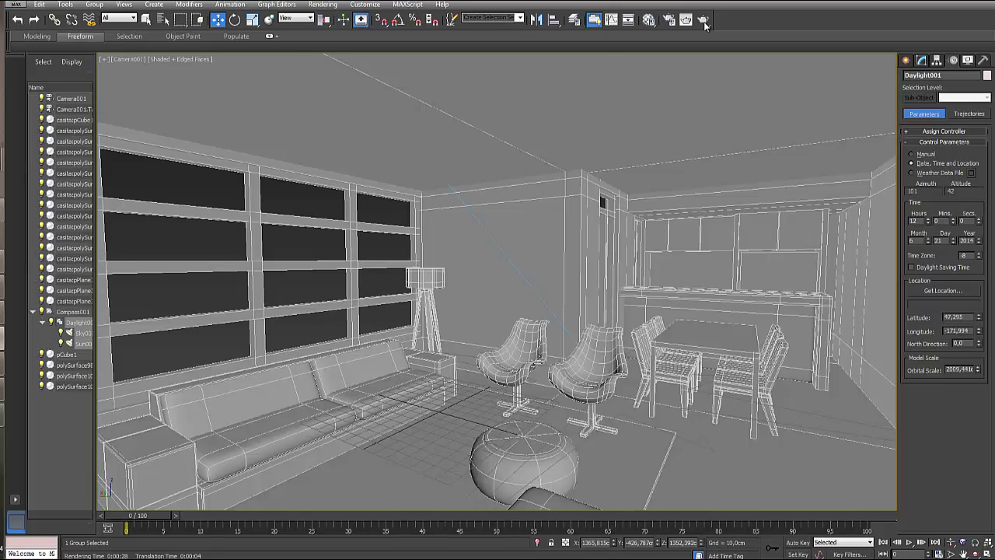
left_click(704, 24)
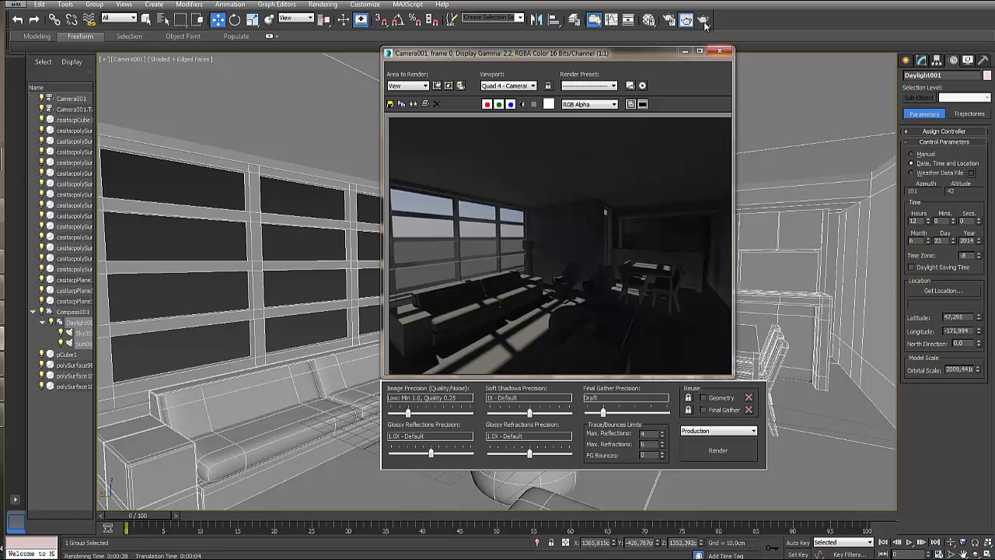
left_click(719, 51)
Return to the perspective view of the house and bring up the photometric light types for creation
middle_click_drag(544, 295, 530, 297)
key("p")
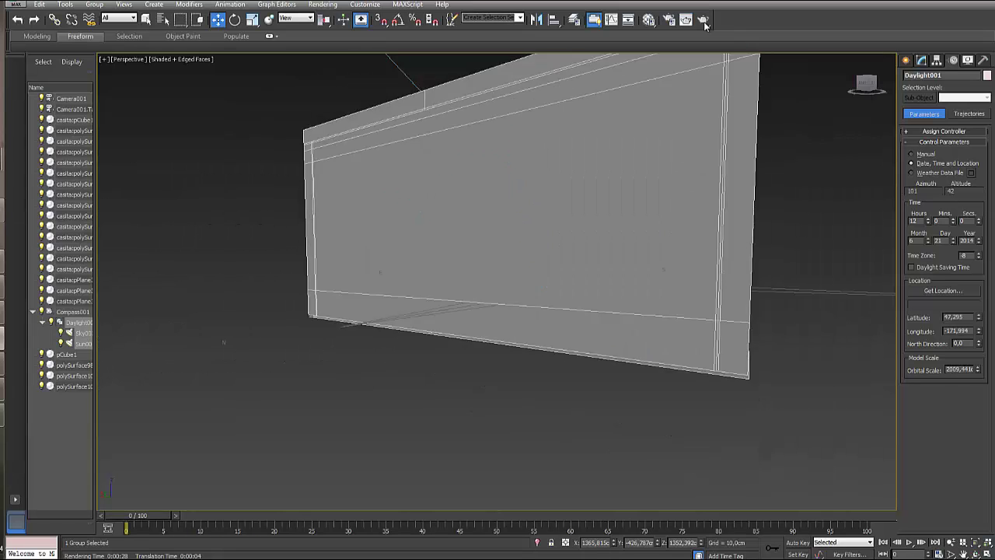
key("z")
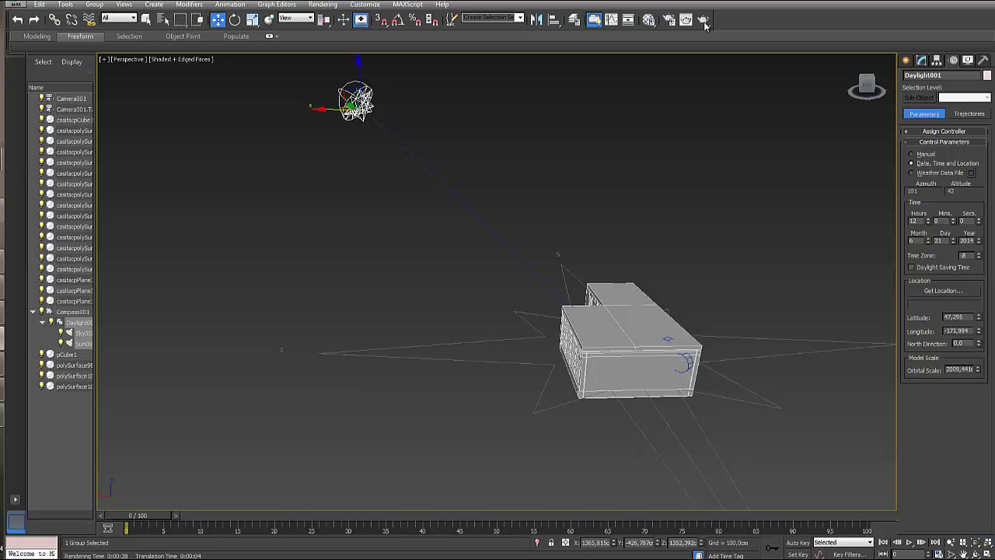
mouse_move(544, 311)
middle_mouse_down("alt")
mouse_move(579, 280)
mouse_move(617, 280)
middle_mouse_up("alt")
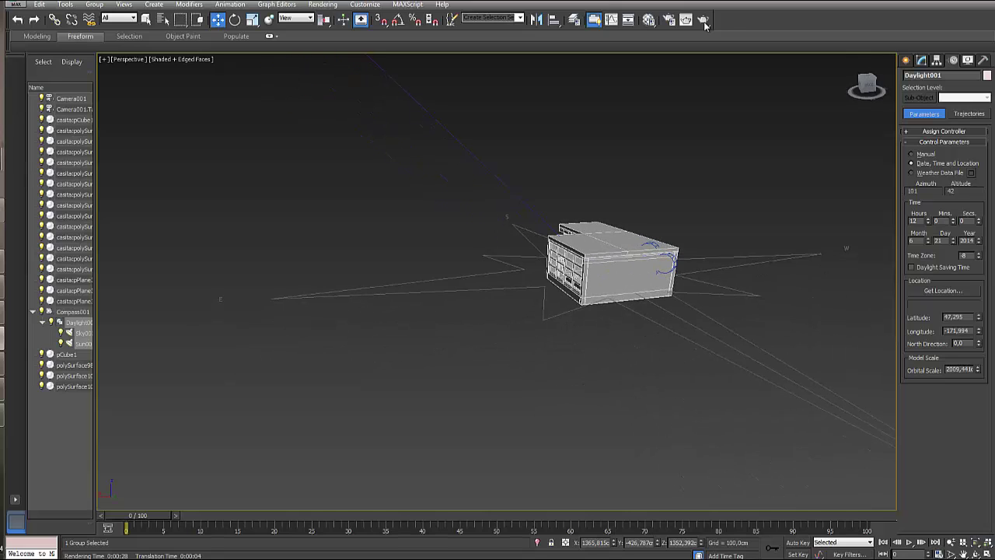
left_click(921, 60)
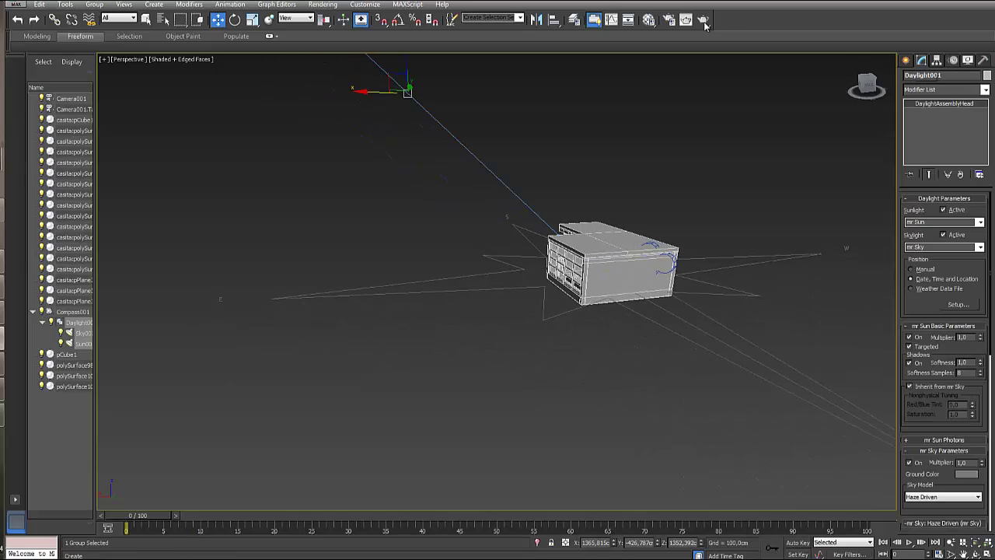
left_click(906, 60)
left_click(935, 77)
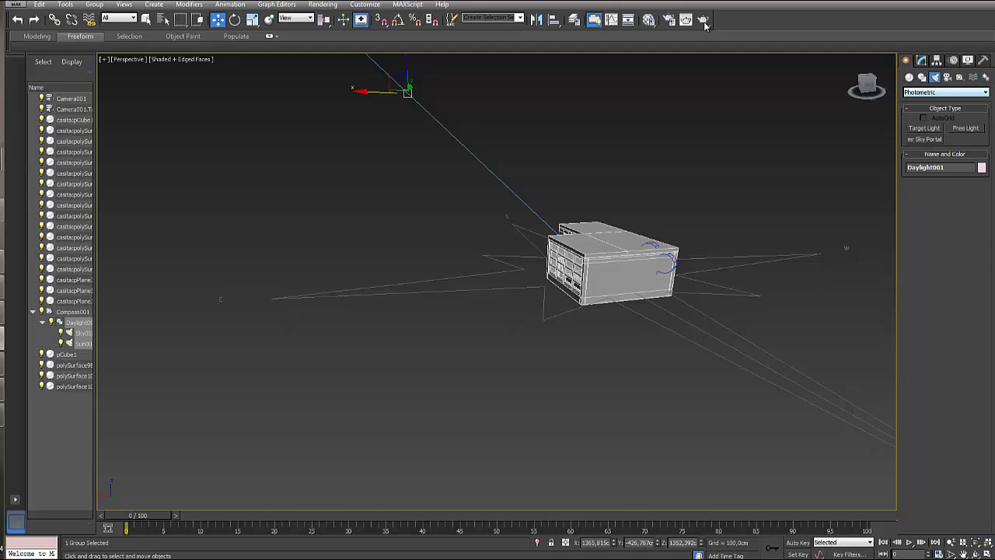
Create an mr Sky Portal lying flat on the grid outside the house, in front of the large window wall
middle_click_drag(614, 264, 502, 389, "alt")
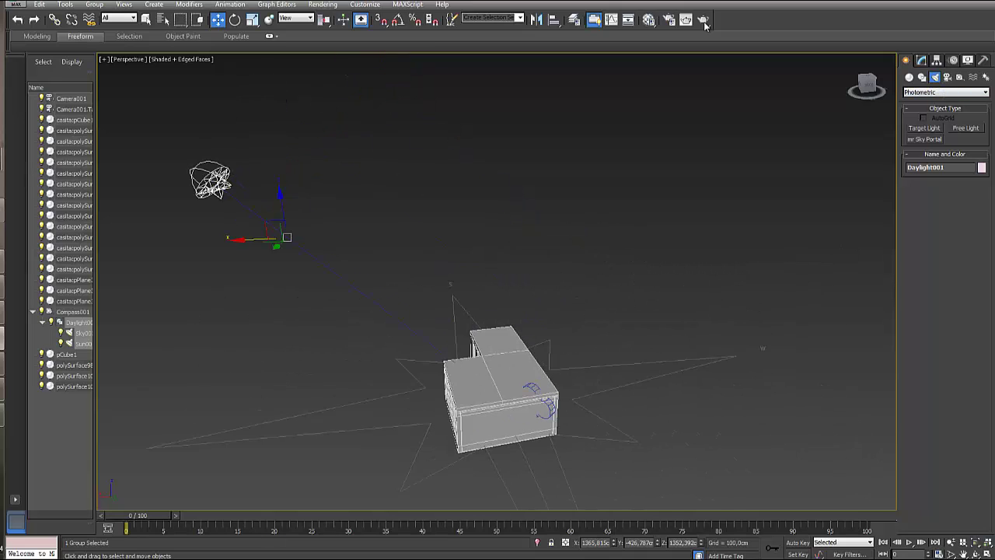
middle_click_drag(501, 388, 603, 311)
scroll(598, 311, "up", 5)
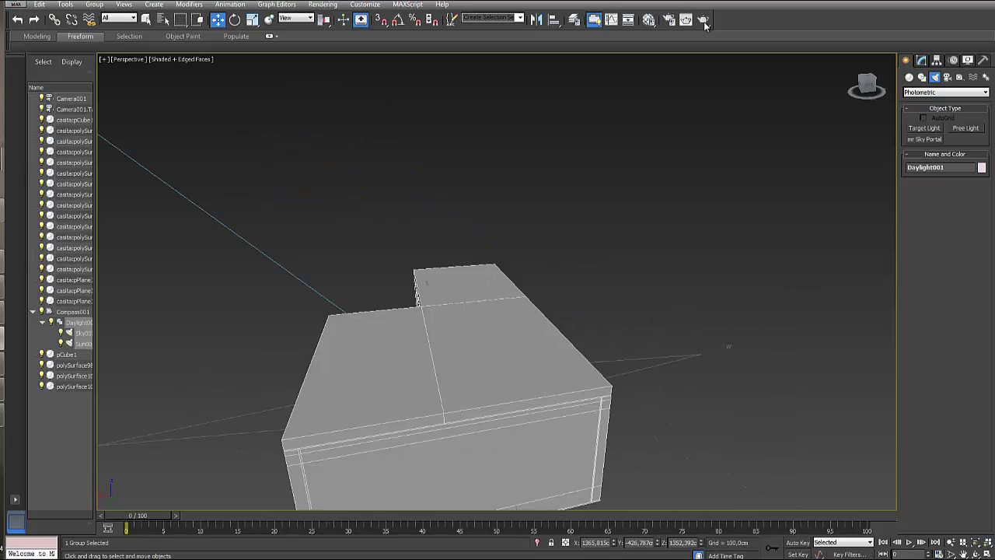
mouse_move(497, 342)
middle_mouse_down("alt")
mouse_move(591, 288)
mouse_move(661, 272)
middle_mouse_up("alt")
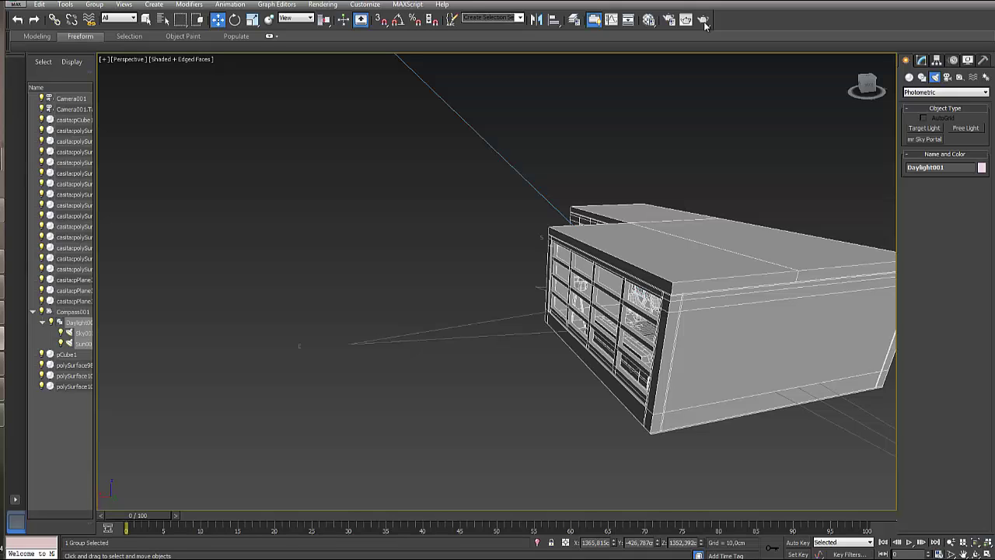
left_click(924, 139)
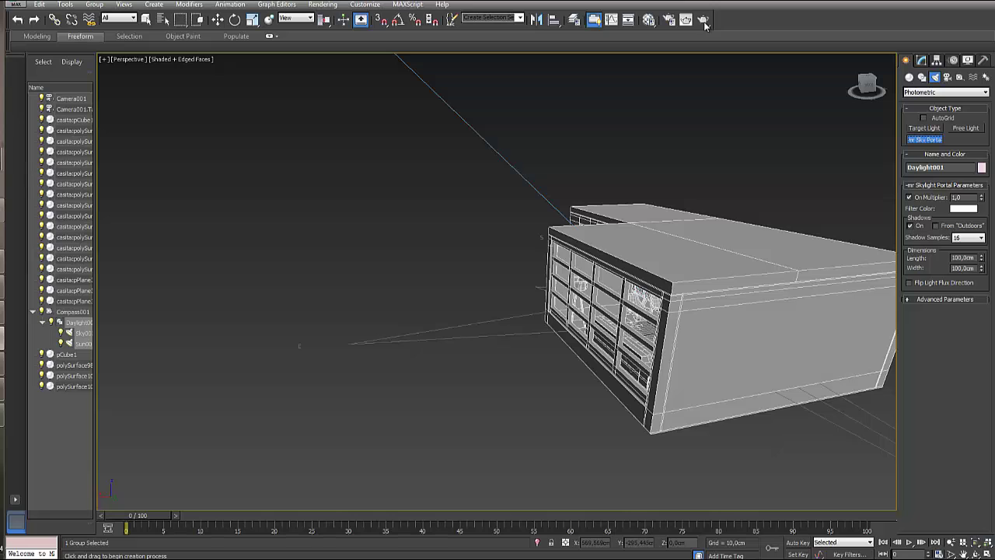
mouse_move(436, 316)
left_mouse_down()
mouse_move(467, 334)
mouse_move(526, 338)
mouse_move(547, 378)
mouse_move(596, 405)
left_mouse_up()
key("w")
middle_click_drag(596, 405, 530, 362)
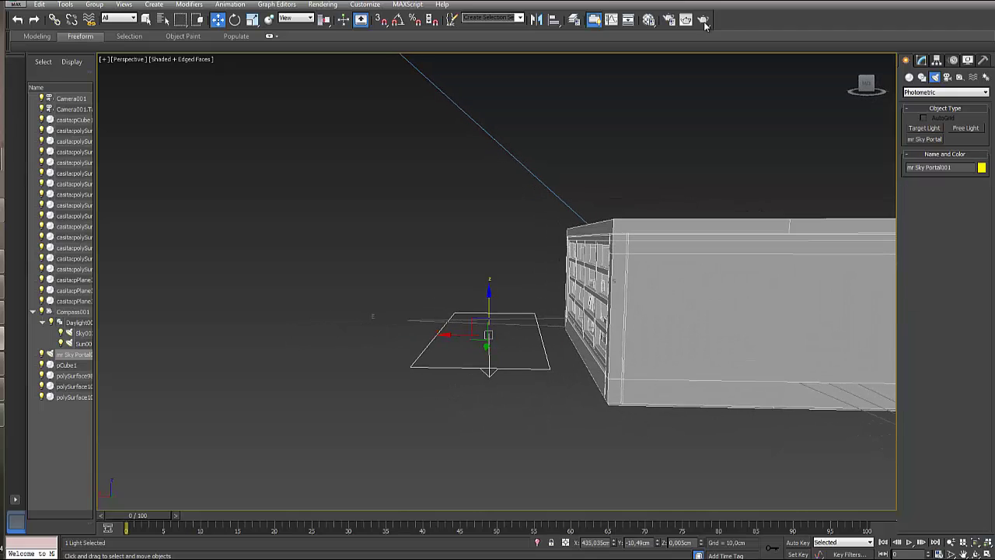
Raise the mr Sky Portal vertically to a height of about 152.6 cm above the grid
left_click_drag(489, 311, 489, 246)
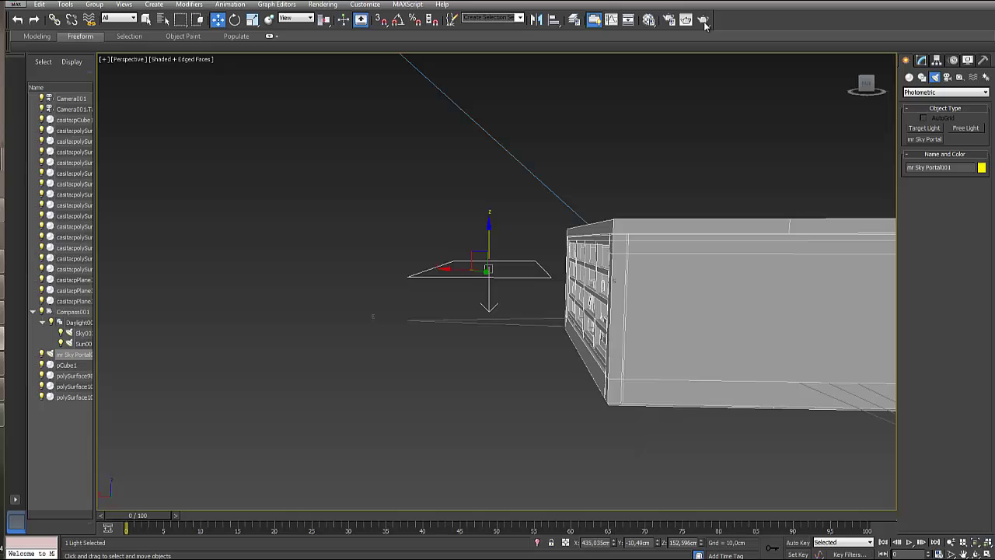
middle_click_drag(476, 268, 474, 297)
scroll(474, 298, "down", 5)
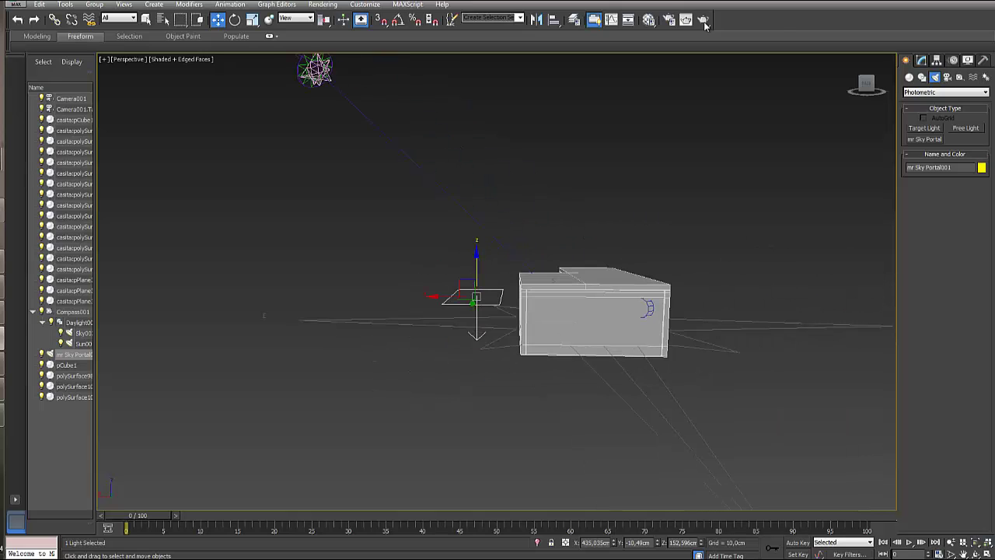
Turn on angle and percent snapping and rotate the sky portal 90 degrees about Y so its arrow faces the window wall
scroll(546, 331, "up", 5)
mouse_move(546, 332)
middle_mouse_down("alt")
mouse_move(550, 320)
mouse_move(597, 319)
middle_mouse_up("alt")
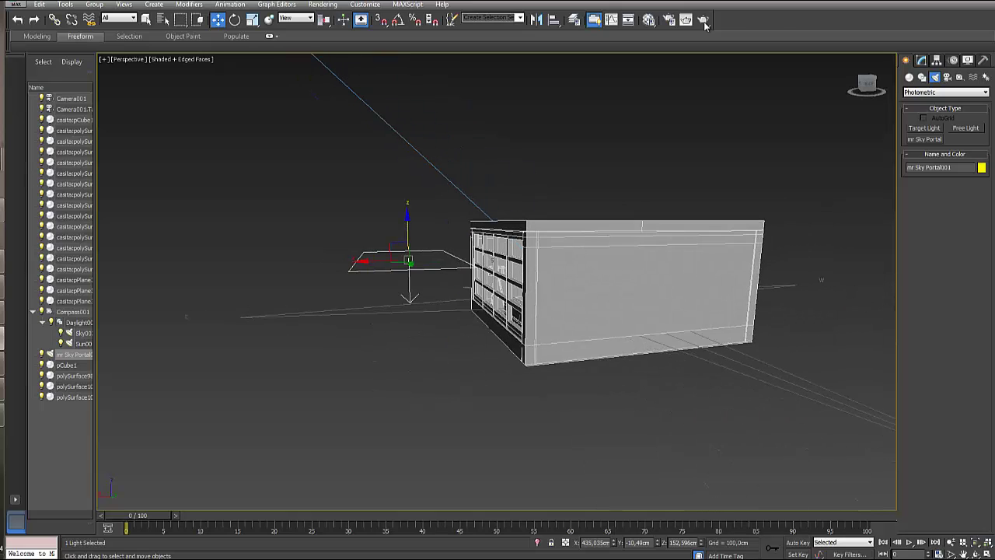
mouse_move(614, 259)
middle_mouse_down("alt")
mouse_move(682, 257)
mouse_move(548, 266)
mouse_move(554, 243)
mouse_move(542, 241)
mouse_move(575, 244)
middle_mouse_up("alt")
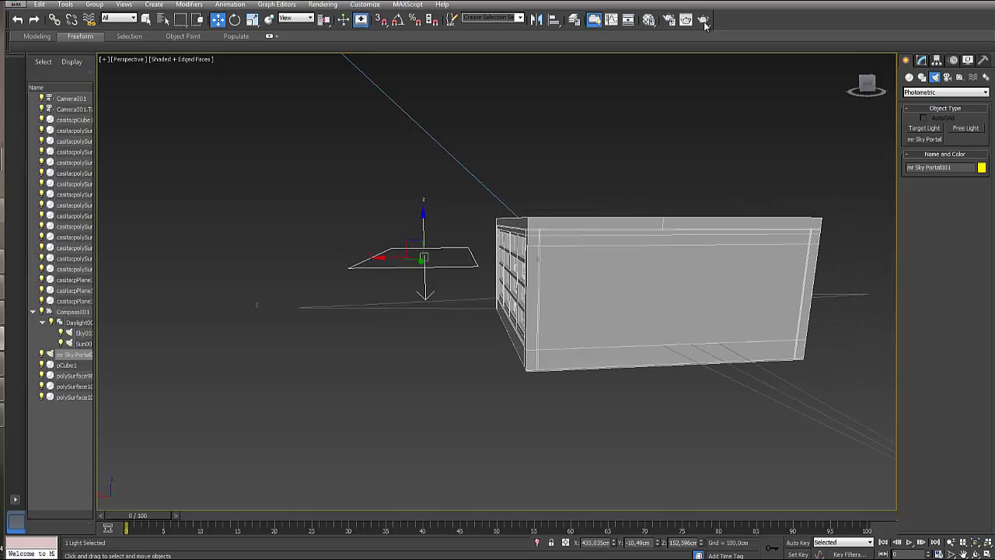
mouse_move(575, 244)
middle_mouse_down("alt")
mouse_move(603, 248)
mouse_move(619, 268)
mouse_move(572, 256)
middle_mouse_up("alt")
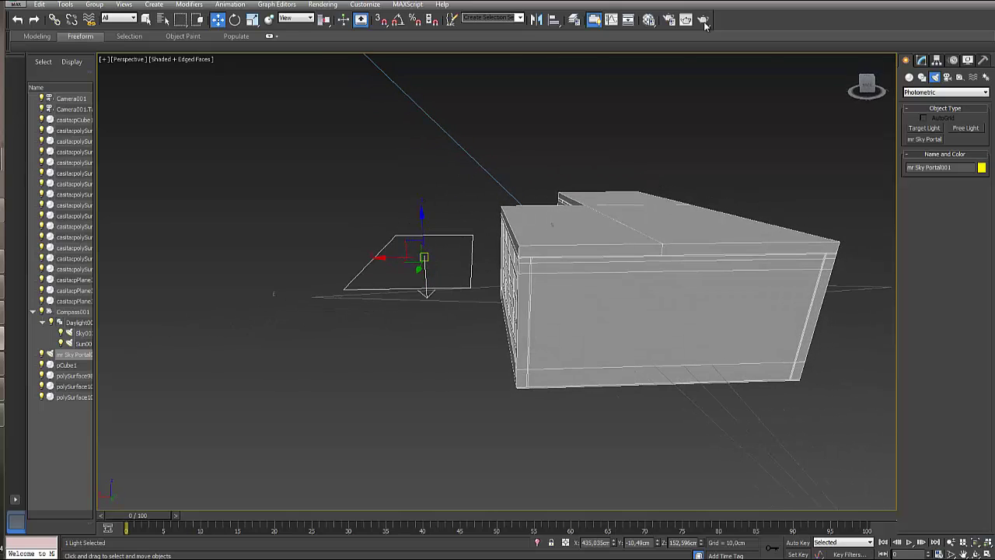
left_click(398, 20)
left_click(415, 21)
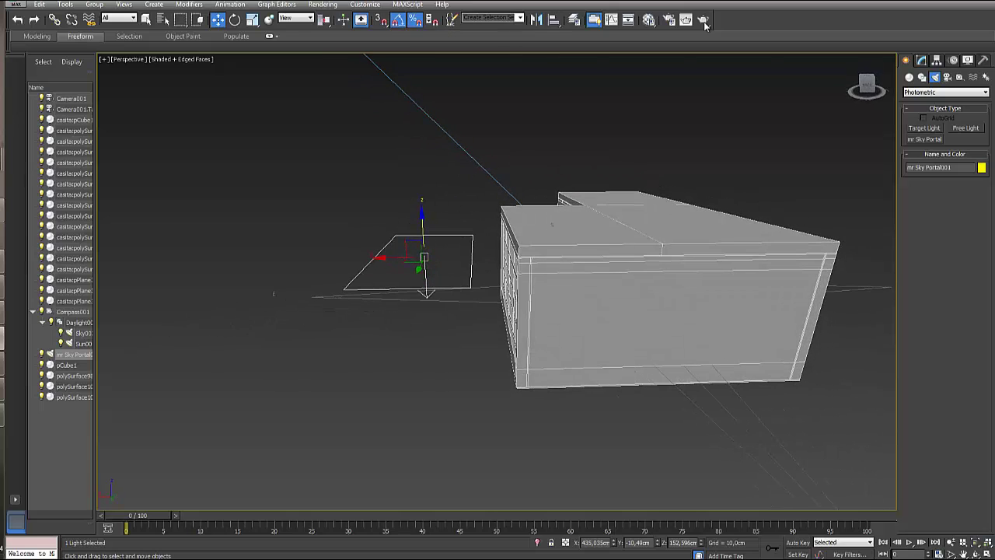
key("e")
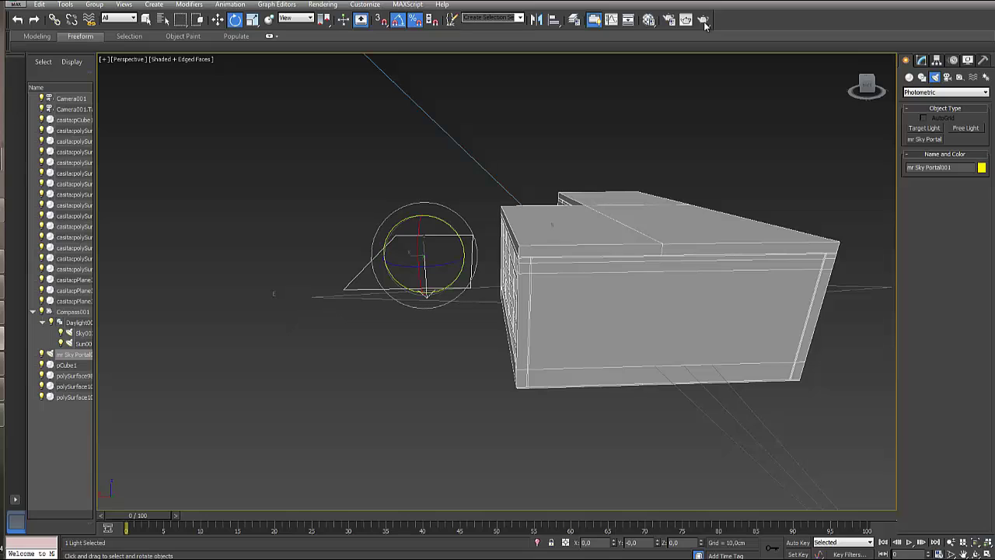
mouse_move(452, 226)
left_mouse_down()
mouse_move(413, 216)
mouse_move(395, 230)
left_mouse_up()
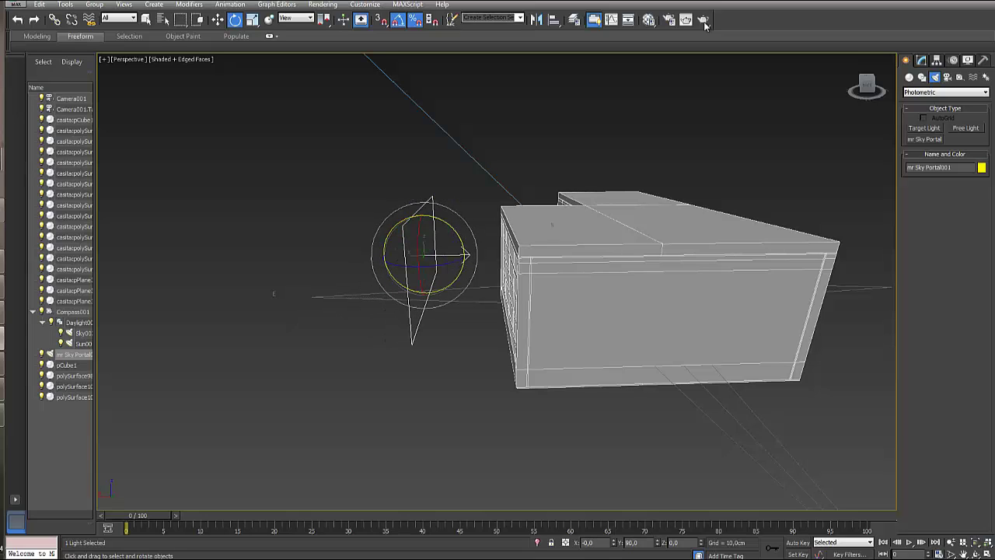
key("w")
In the top view, move the sky portal flush against the window wall's outer face, at about X 236.1 cm and Y 24.2 cm
mouse_move(467, 311)
middle_mouse_down("alt")
mouse_move(661, 311)
mouse_move(684, 353)
mouse_move(703, 365)
middle_mouse_up("alt")
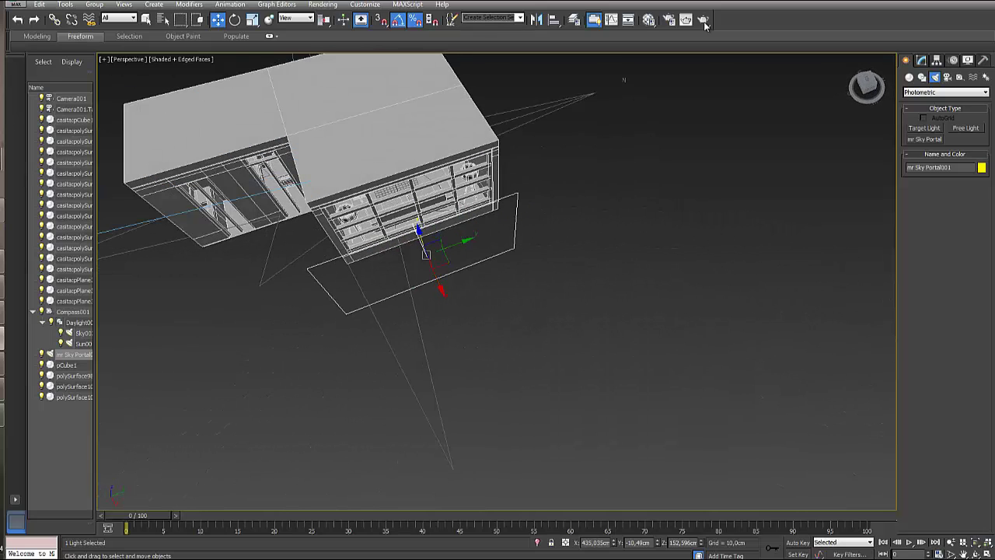
key("t")
middle_click_drag(581, 280, 458, 324)
scroll(459, 324, "up", 3)
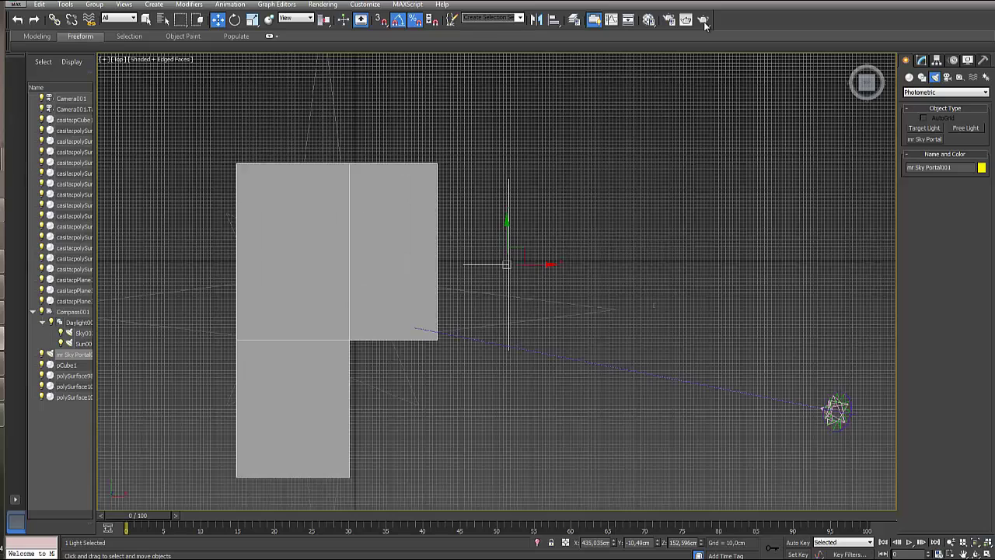
left_click_drag(506, 266, 438, 252)
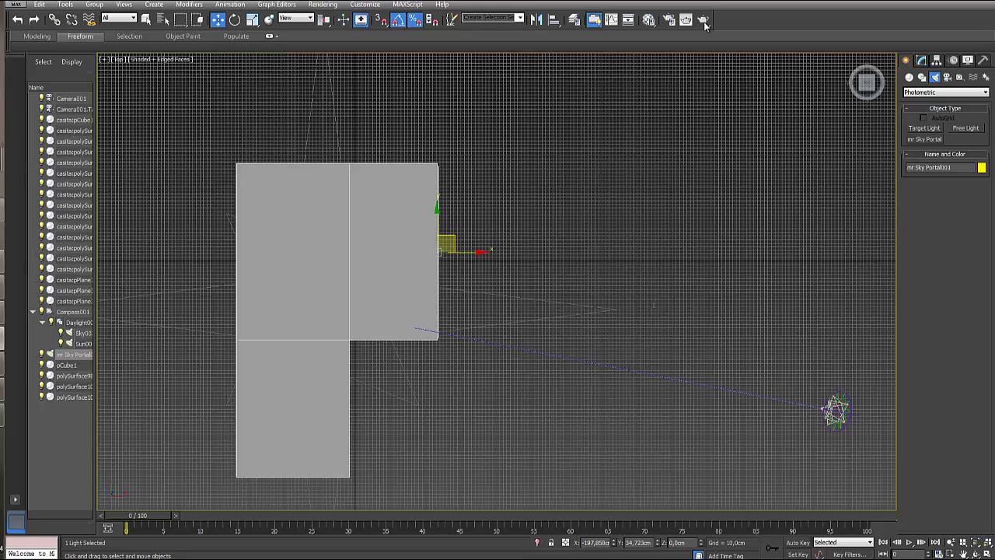
key("z")
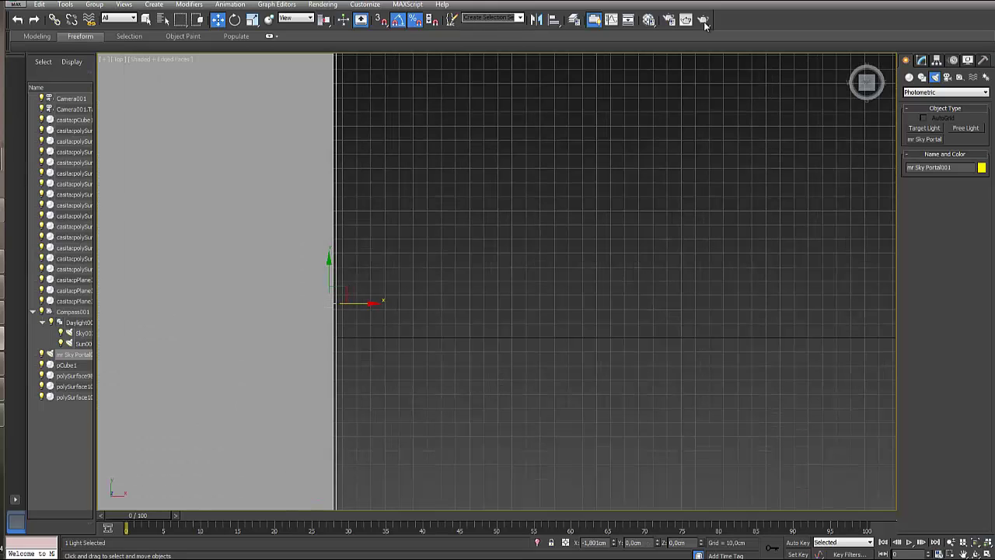
In the perspective view, lower the sky portal to about Z 111.1 cm so it covers the window wall
key("p")
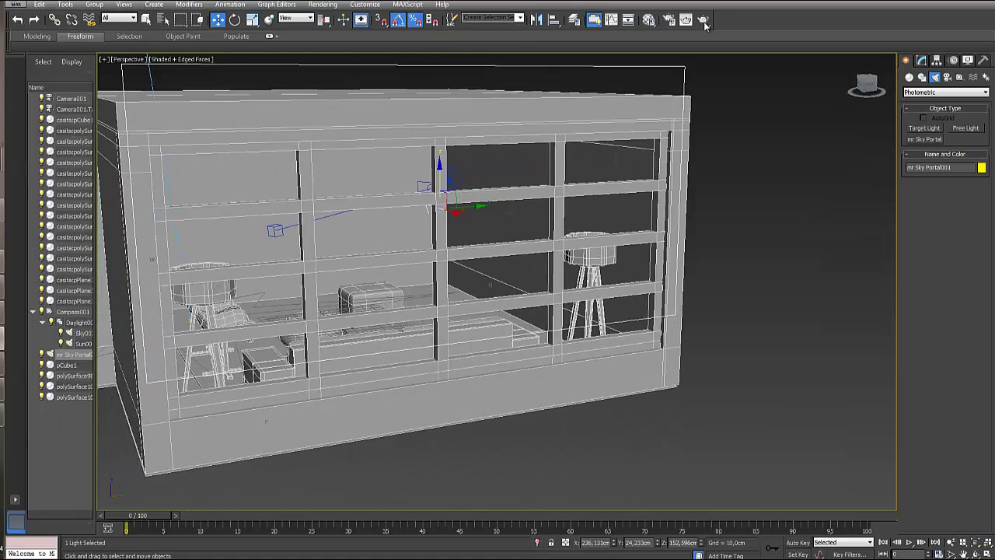
left_click_drag(439, 184, 440, 235)
middle_click_drag(440, 235, 381, 232, "alt")
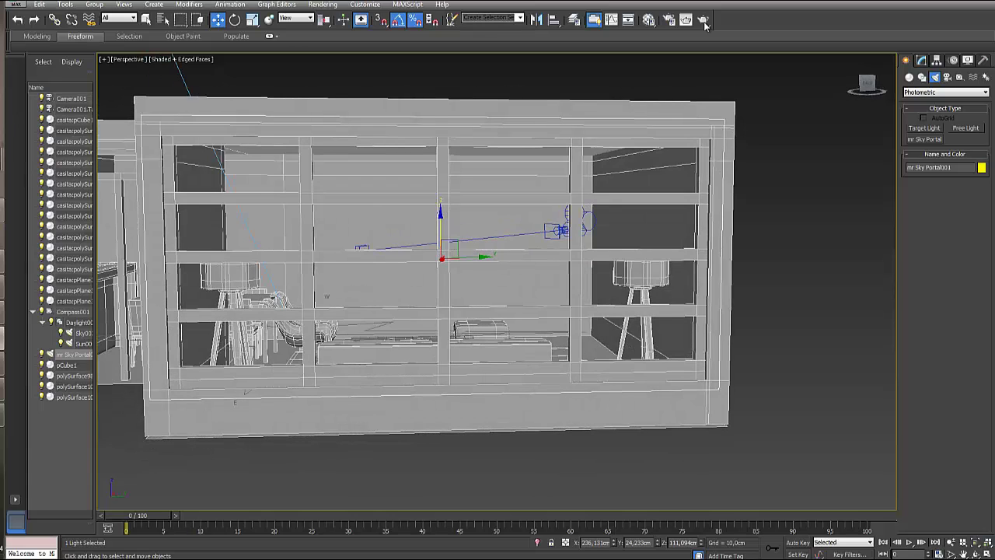
mouse_move(441, 259)
middle_mouse_down("alt")
mouse_move(583, 257)
mouse_move(615, 310)
mouse_move(645, 326)
middle_mouse_up("alt")
scroll(583, 257, "down", 5)
middle_click_drag(602, 241, 455, 237, "alt")
scroll(591, 233, "down", 8)
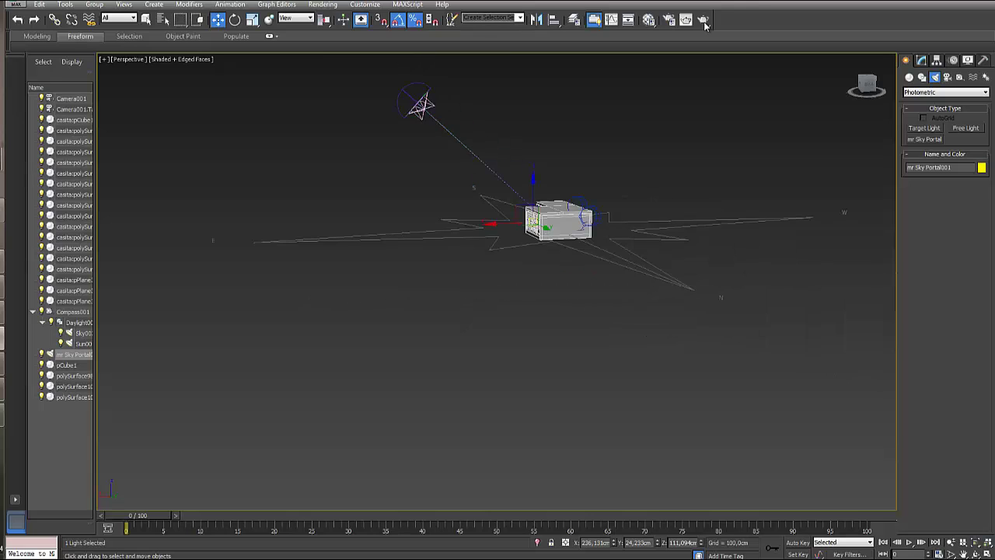
scroll(591, 233, "up", 8)
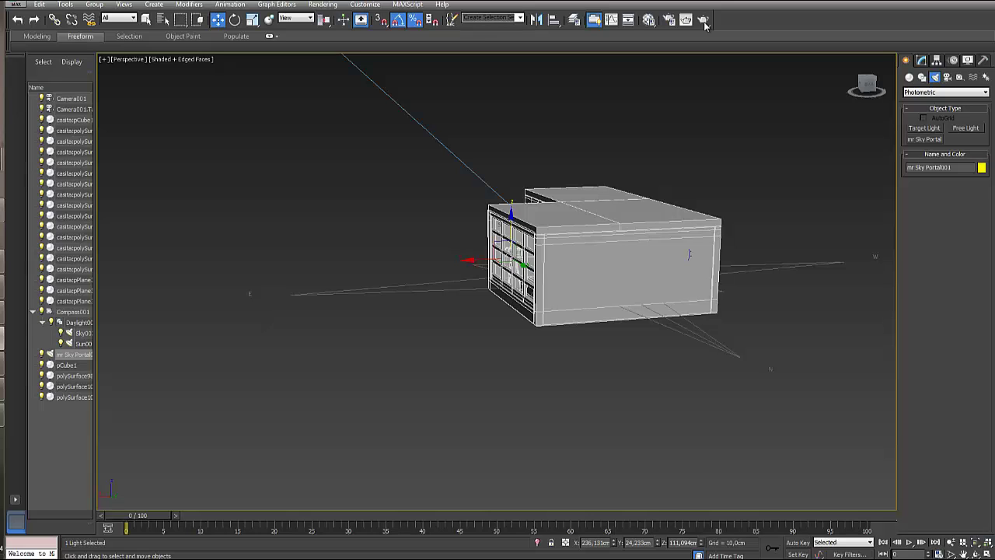
Return to the Camera001 view, reopen its last rendered frame, clone it and place the two windows side by side
key("c")
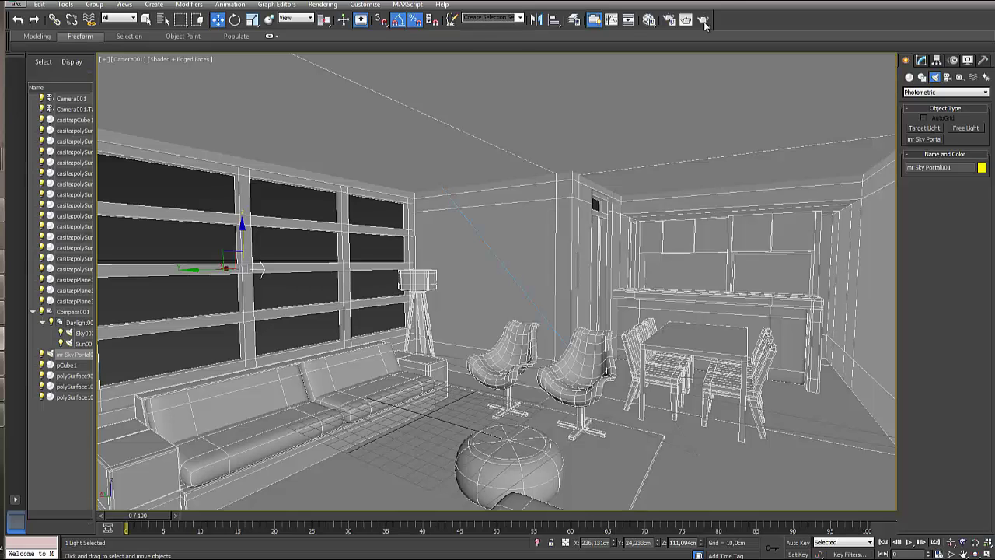
left_click(703, 21)
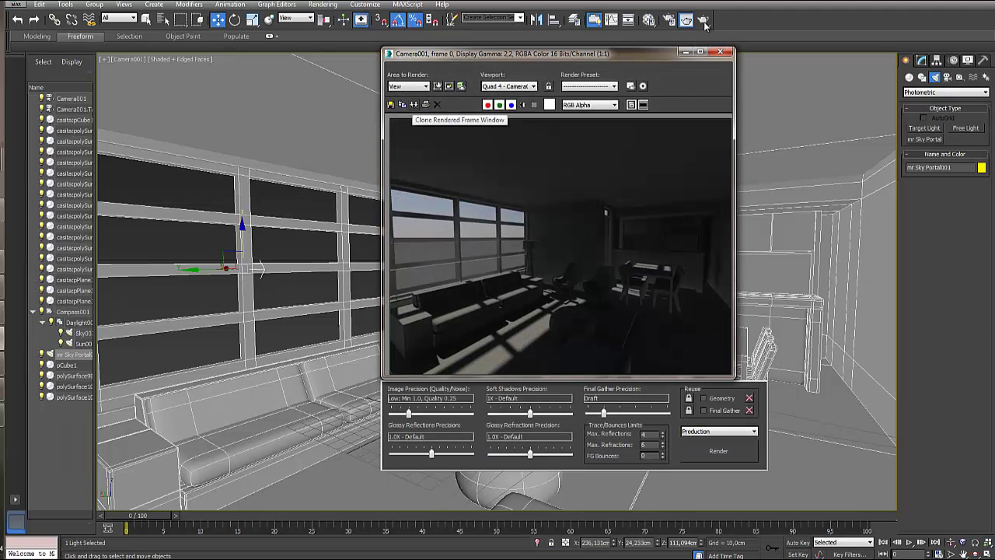
left_click(413, 105)
mouse_move(466, 139)
left_mouse_down()
mouse_move(297, 122)
mouse_move(175, 58)
mouse_move(183, 58)
left_mouse_up()
left_click_drag(544, 53, 627, 52)
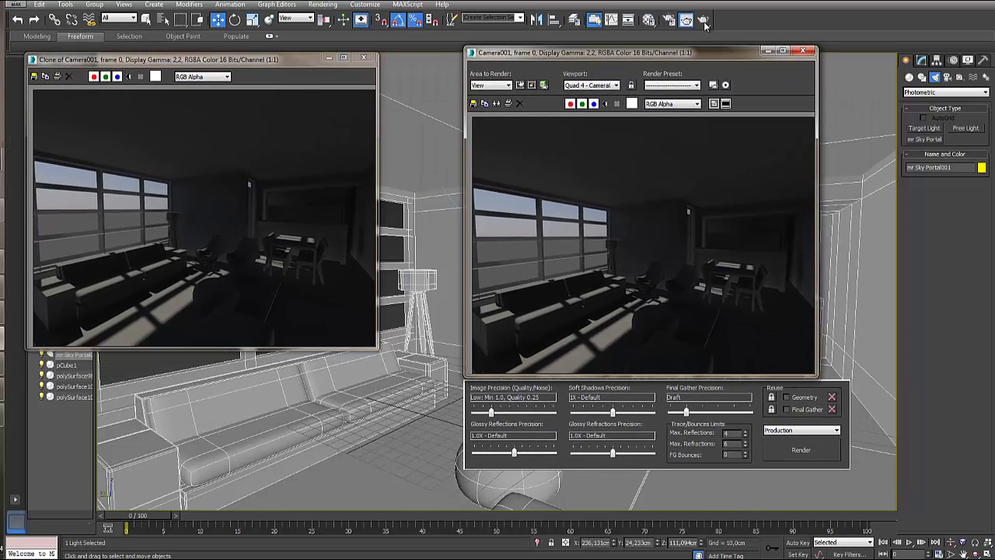
Render Camera001's view with the sky portal in place, compare it beside the clone, and close both frames
left_click(704, 23)
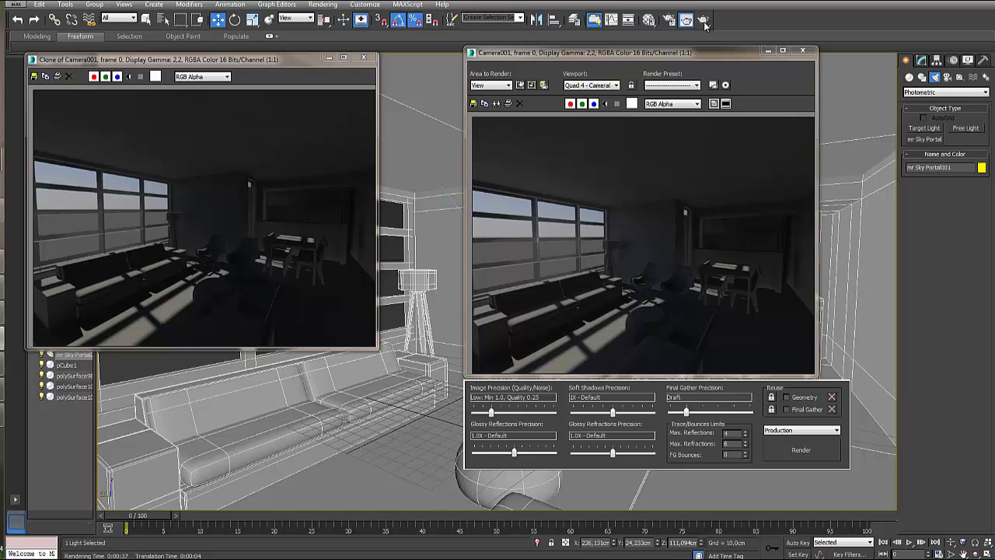
mouse_move(622, 52)
left_mouse_down()
mouse_move(568, 74)
mouse_move(555, 41)
left_mouse_up()
left_click_drag(155, 59, 168, 46)
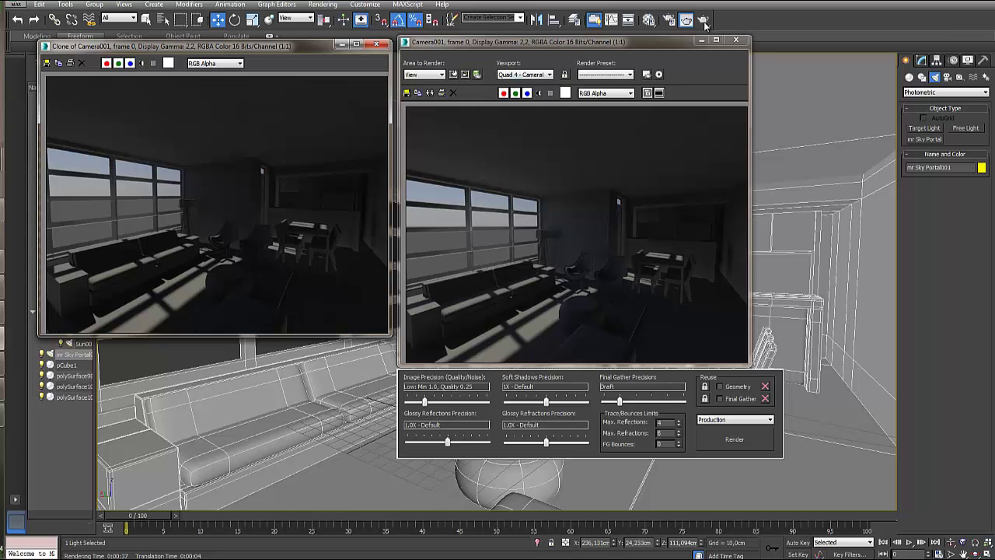
left_click_drag(567, 41, 562, 30)
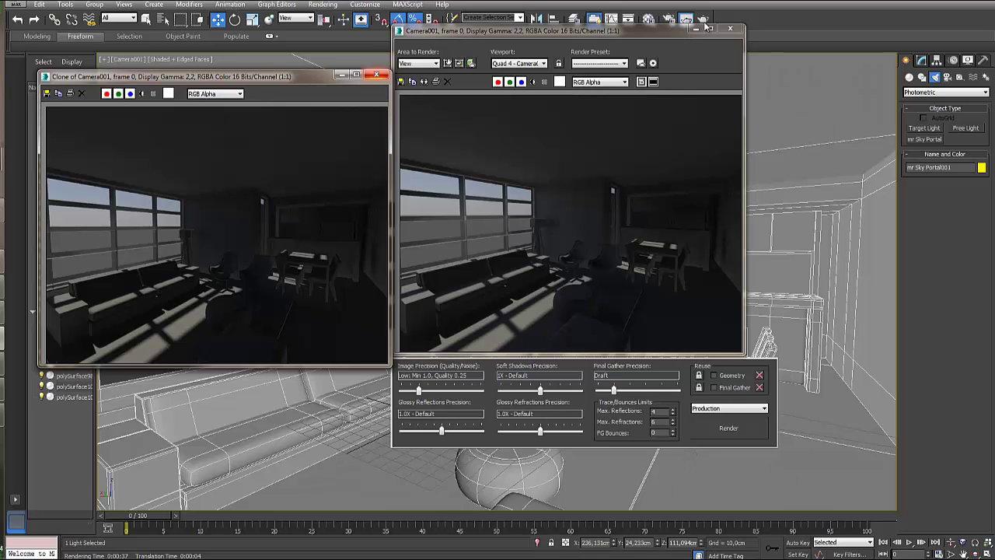
key("alt+F4")
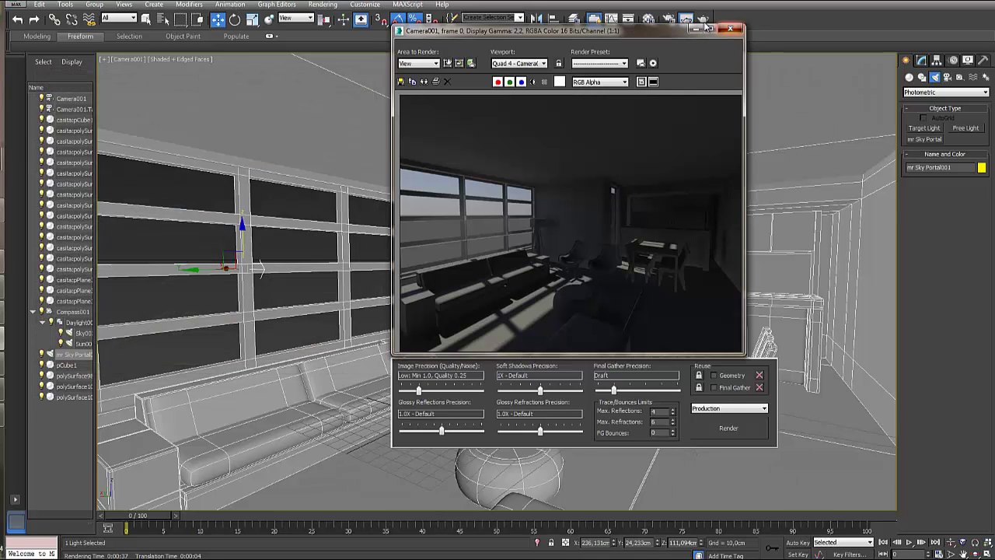
key("alt+F4")
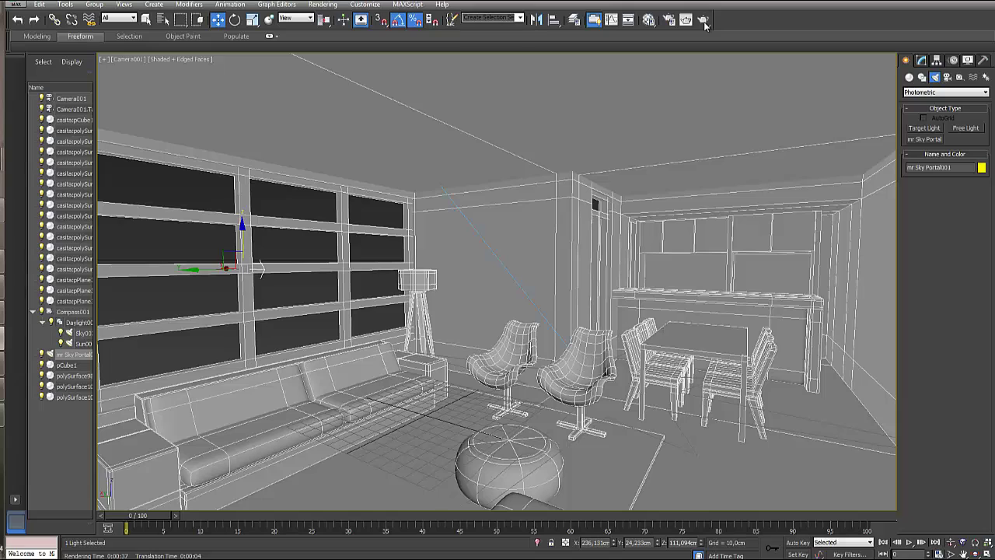
Set the environment's mr Photographic Exposure Control preset to Physically Based Lighting, Indoor Daylight, and close the settings
key("alt+r")
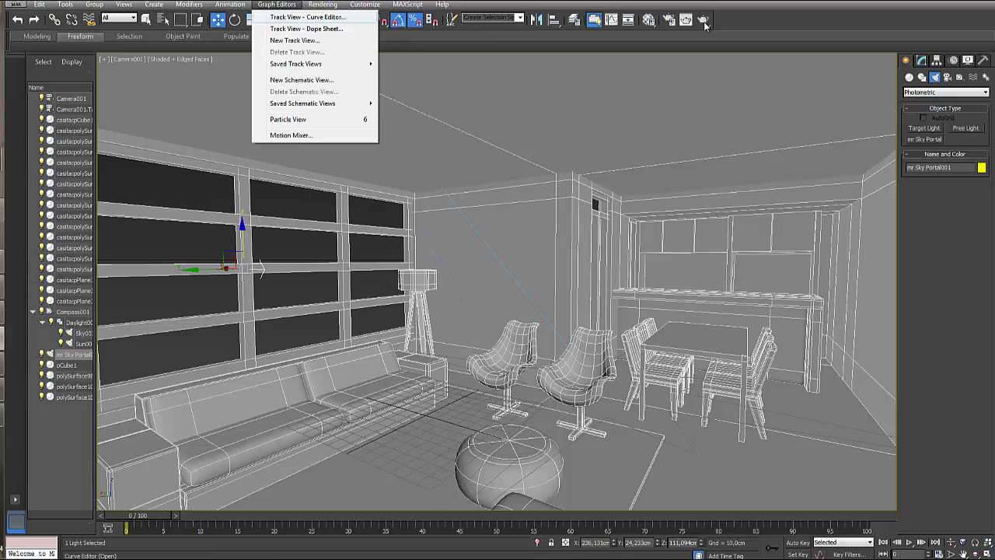
key("Return")
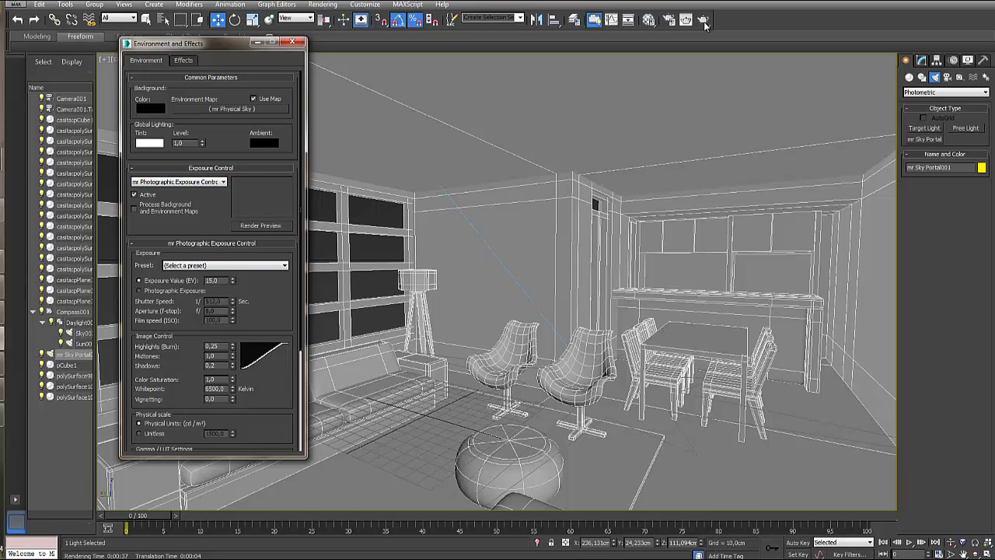
left_click(226, 266)
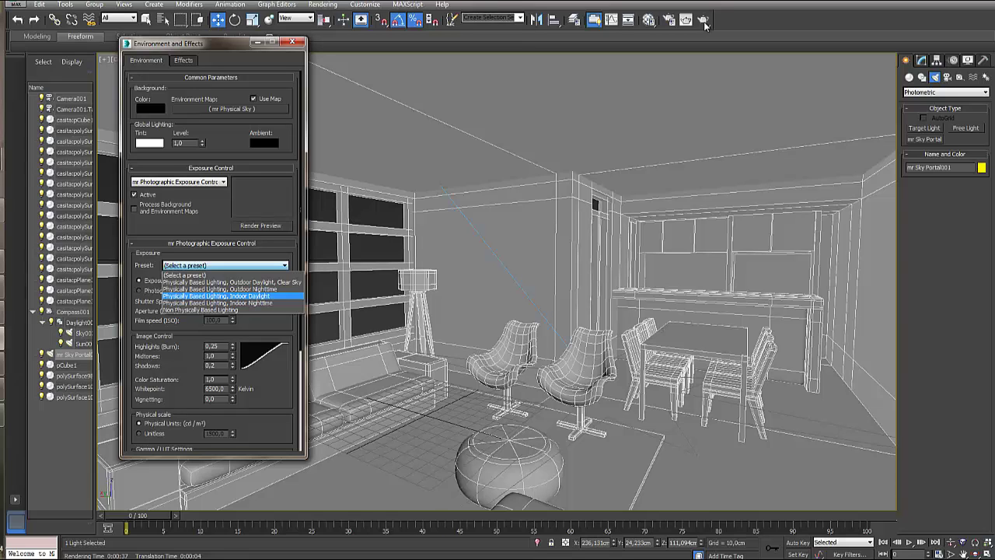
key("Up")
key("Up")
left_click(216, 296)
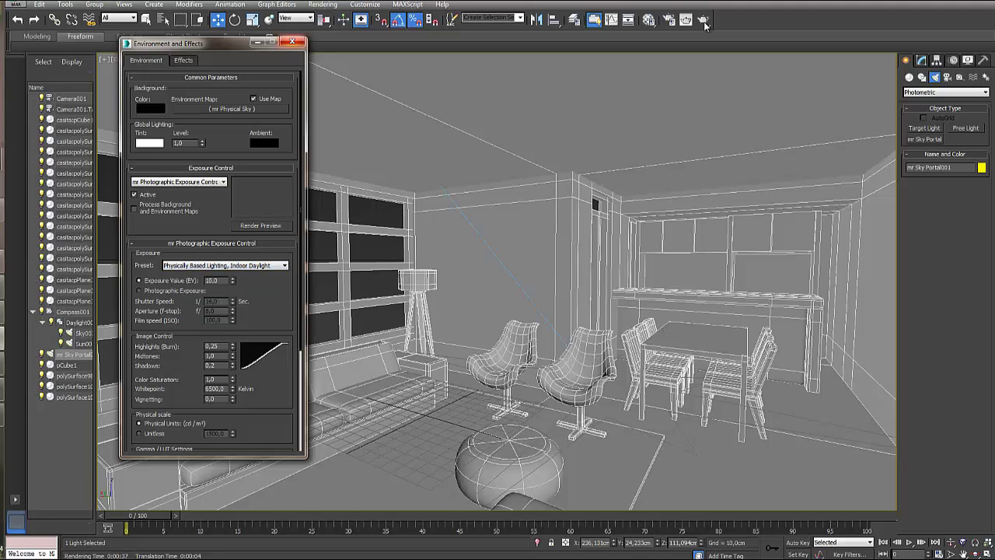
left_click(292, 41)
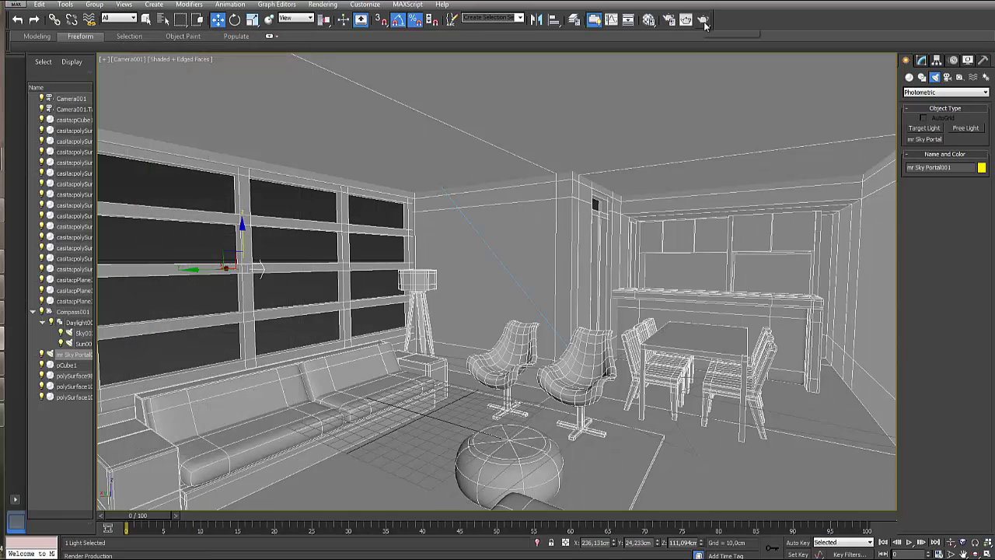
Reopen the rendered frame of Camera001, clone the dark render, and place the clone beside the original for comparison
left_click(686, 18)
left_click_drag(560, 34, 327, 43)
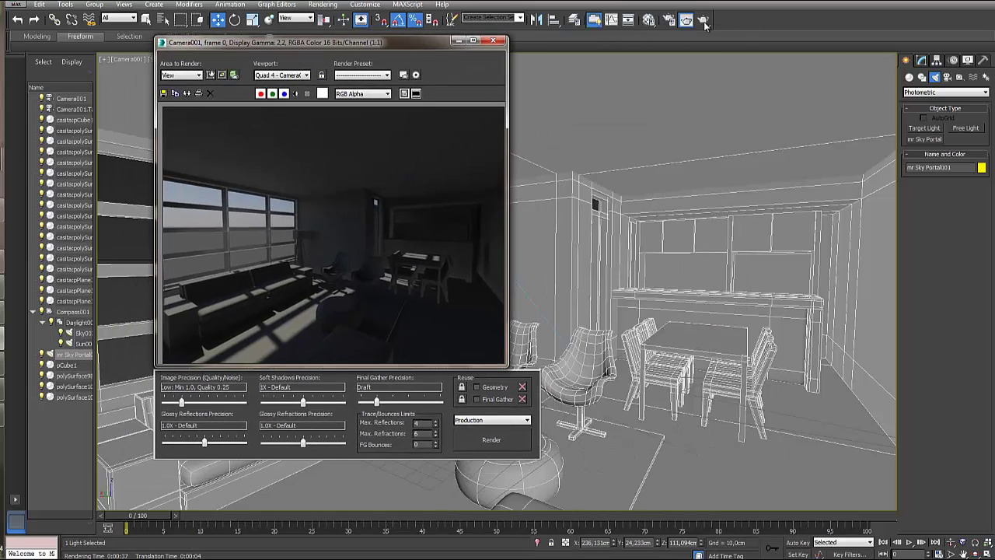
left_click(187, 93)
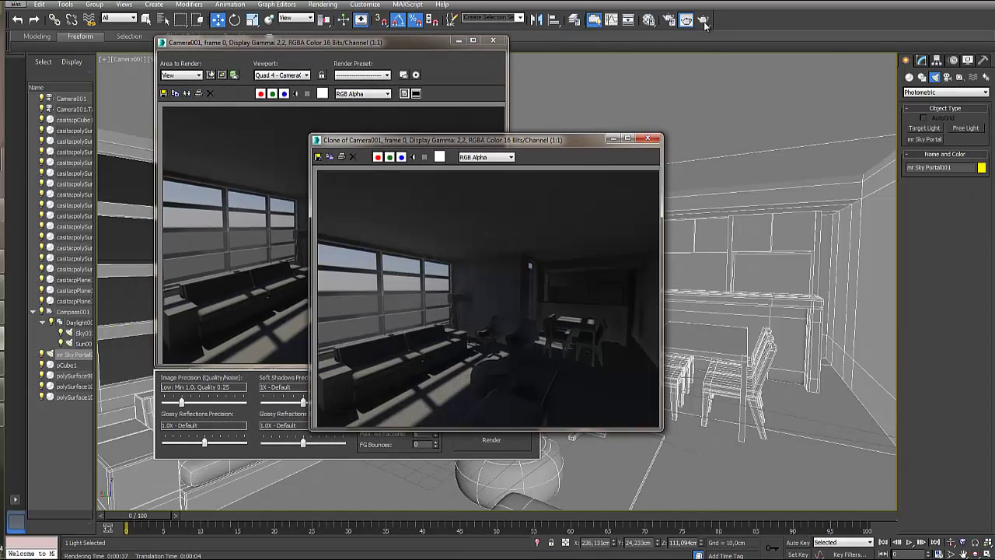
mouse_move(467, 140)
left_mouse_down()
mouse_move(769, 175)
mouse_move(730, 84)
left_mouse_up()
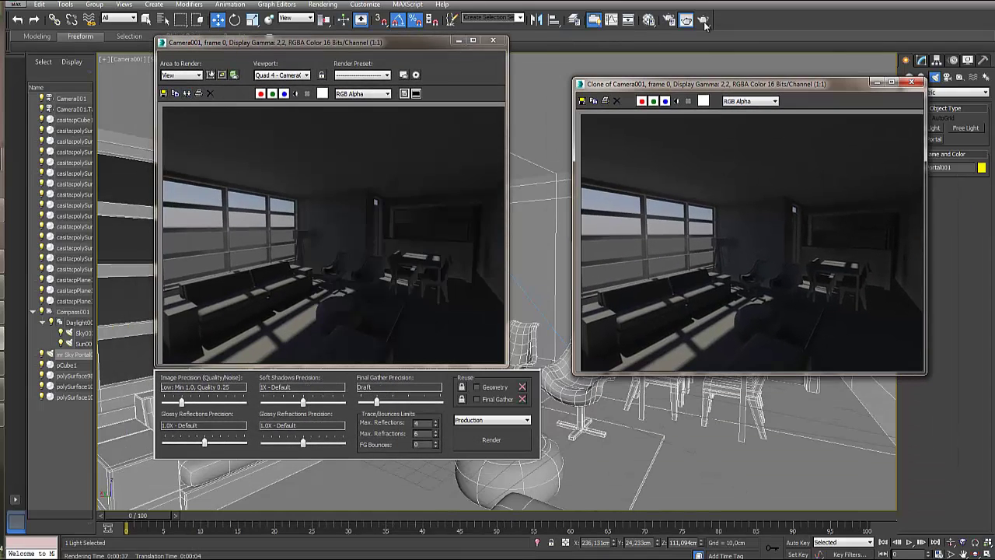
Render Camera001's view again with the indoor daylight exposure, and close the clone and the rendered frame
left_click(491, 439)
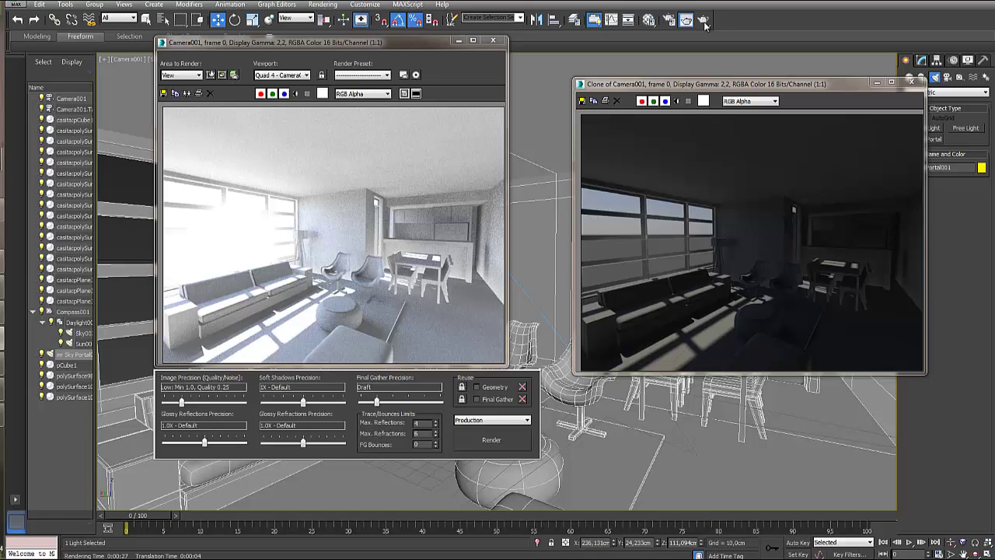
left_click(911, 84)
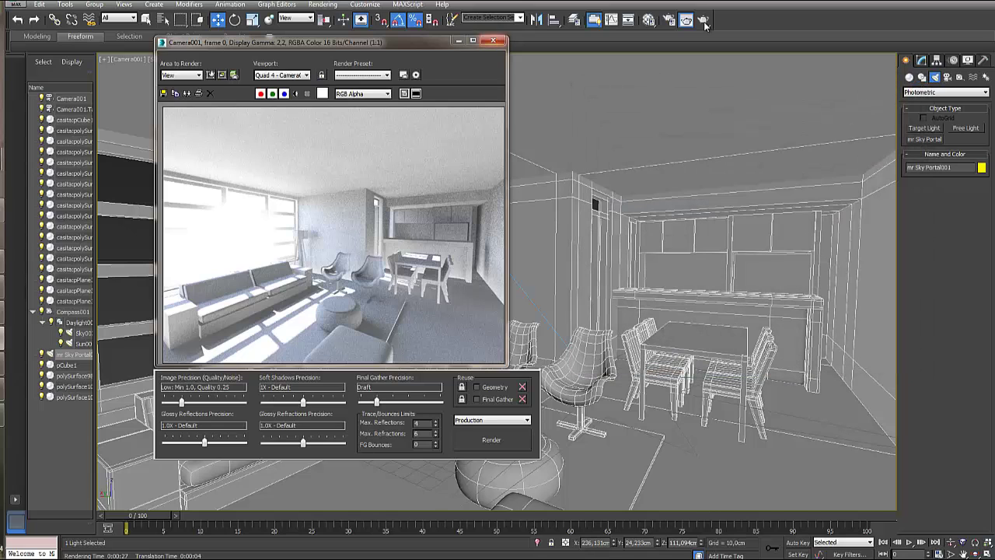
left_click(704, 24)
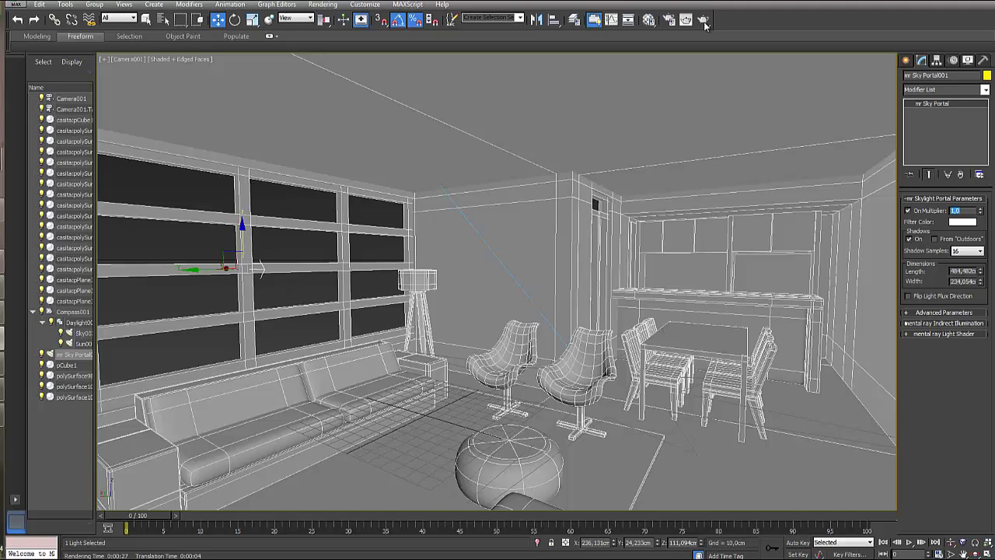
Set the multiplier of the mr Sky Portal at the living room windows to 0,5
type("0.5")
key("Return")
type("0,5")
key("Return")
Render Camera001's view with the reduced portal multiplier, check the window and room brightness against the viewport, and close the rendered frame
left_click(703, 21)
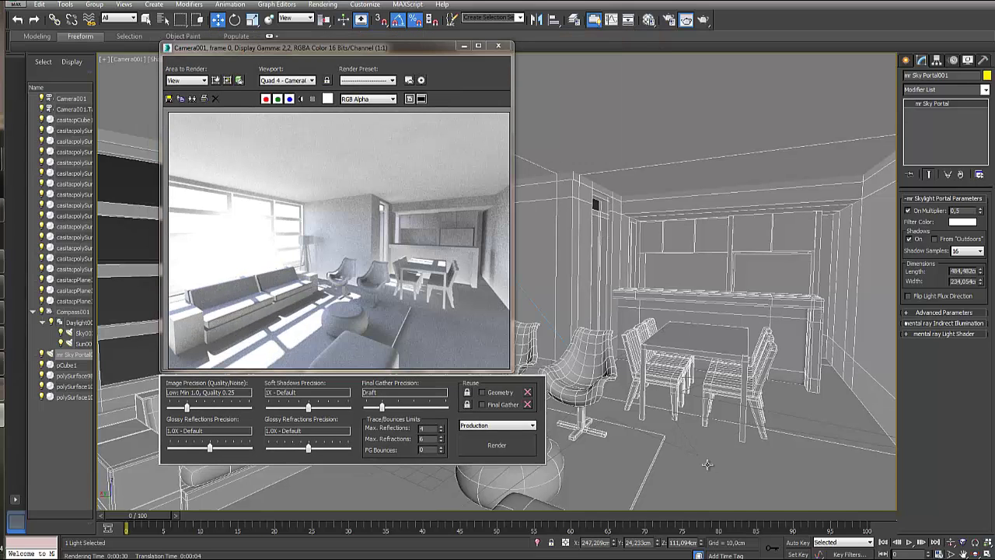
left_click_drag(403, 45, 481, 55)
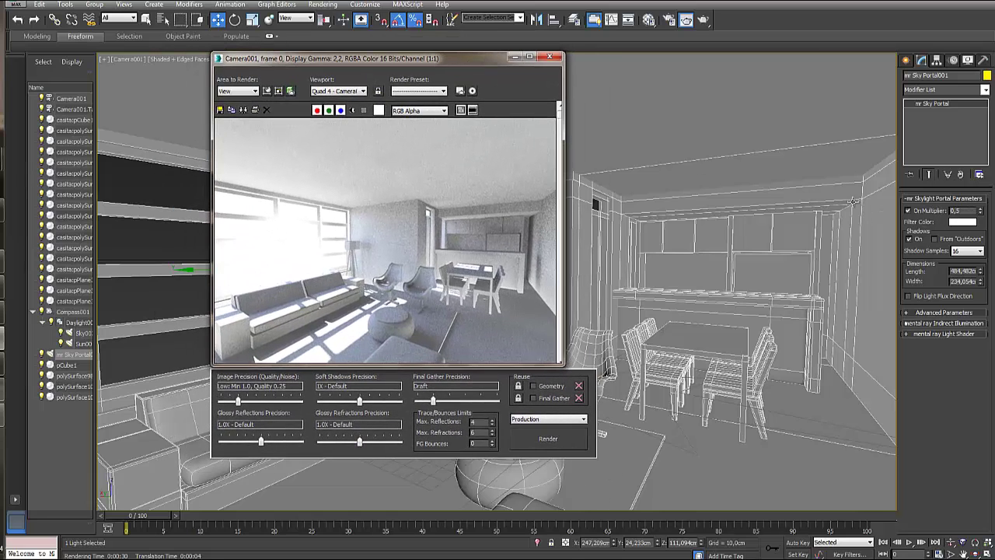
left_click_drag(483, 59, 834, 94)
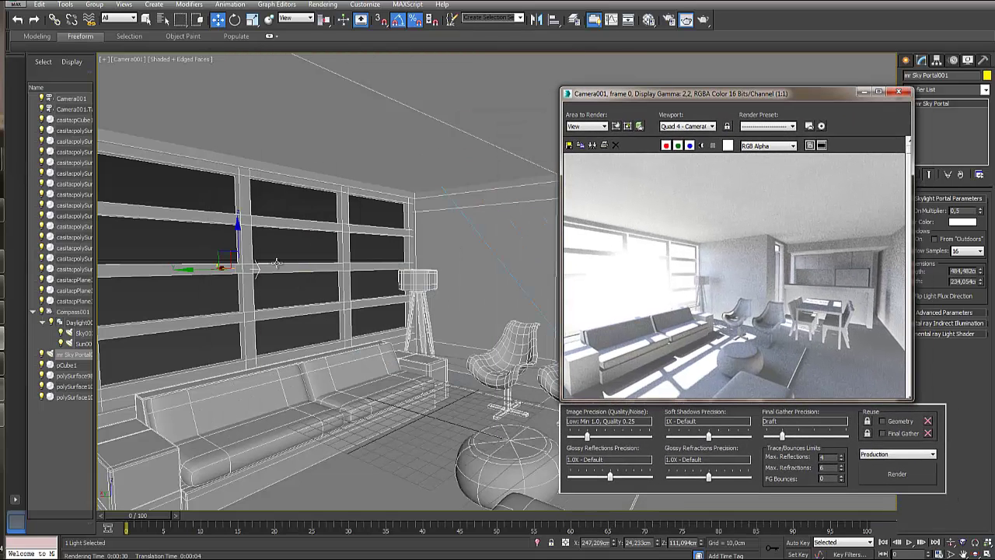
left_click_drag(711, 97, 550, 73)
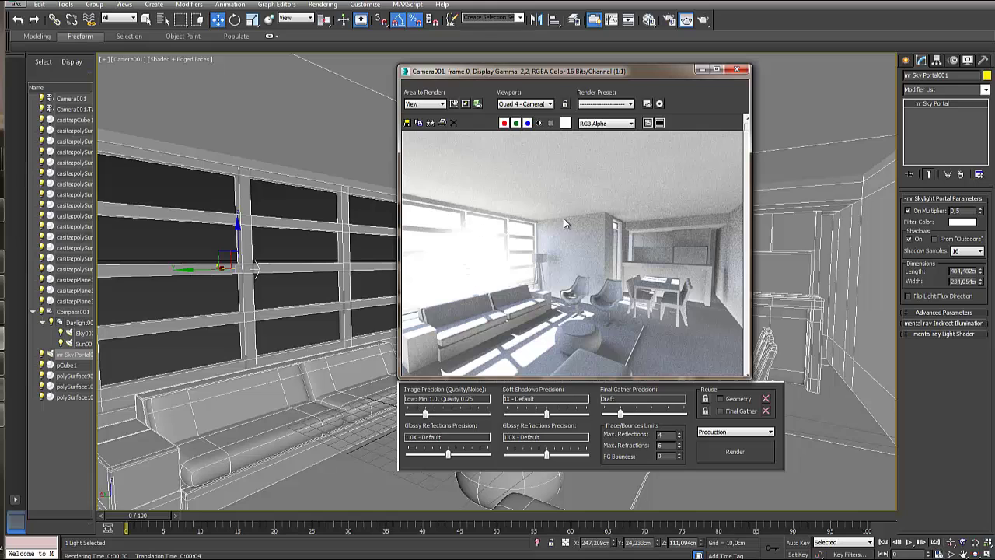
left_click(736, 69)
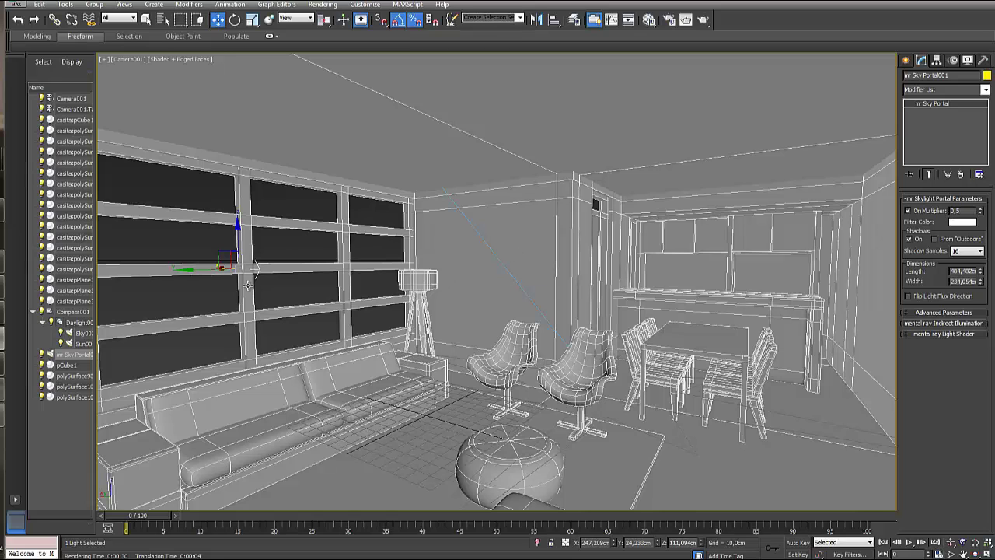
Set the mr Photographic Exposure Control's Exposure Value (EV) to 12, close the environment settings, and start a new render of Camera001's view
key("8")
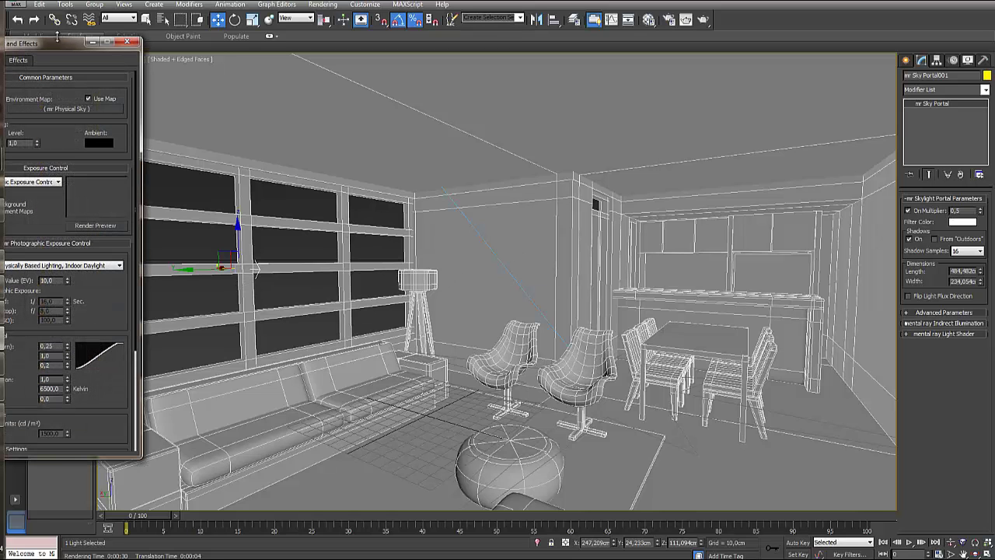
left_click_drag(57, 37, 195, 40)
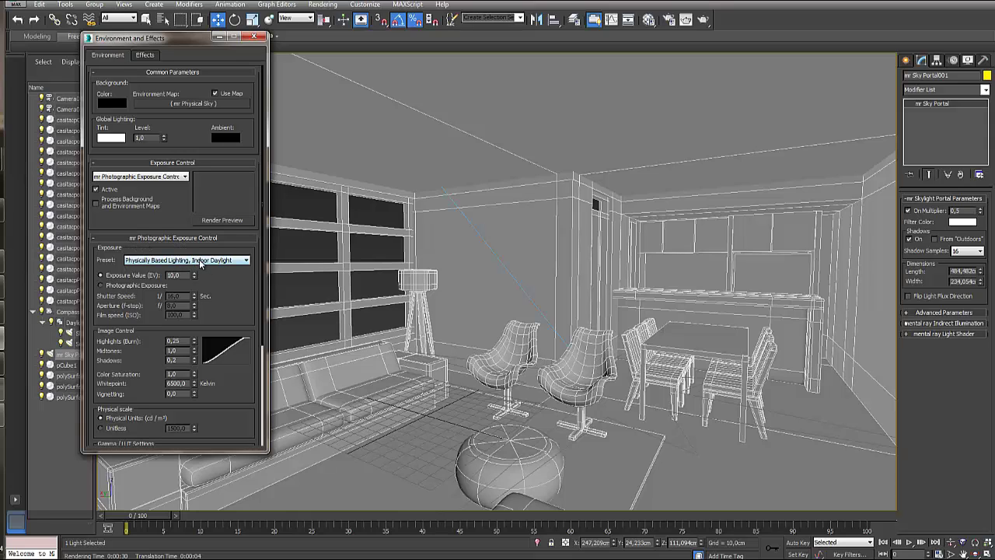
double_click(170, 276)
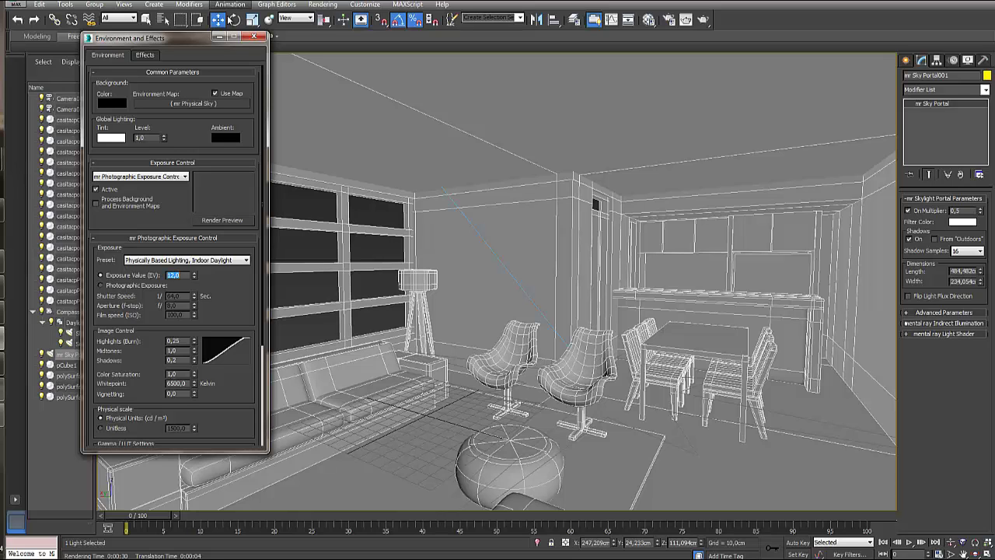
left_click(253, 36)
left_click(703, 24)
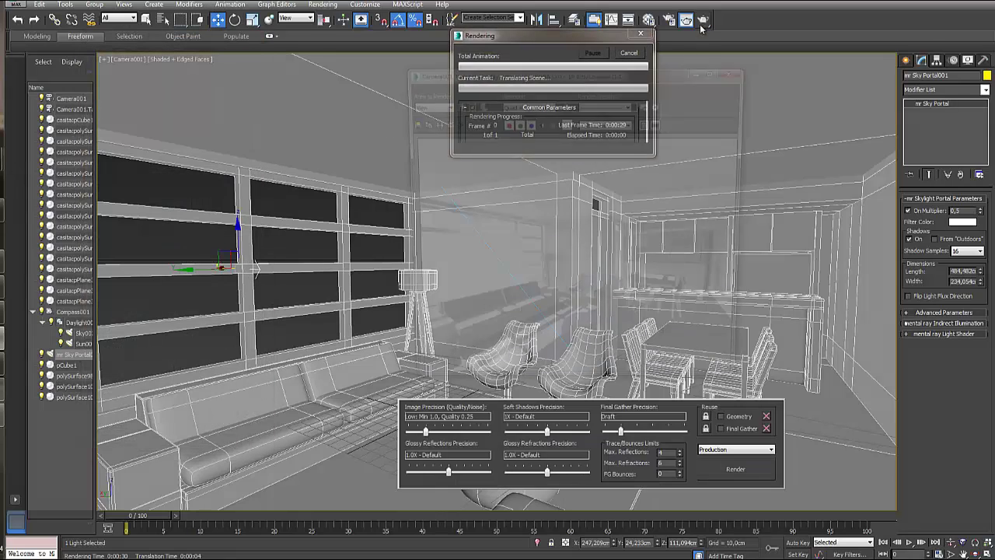